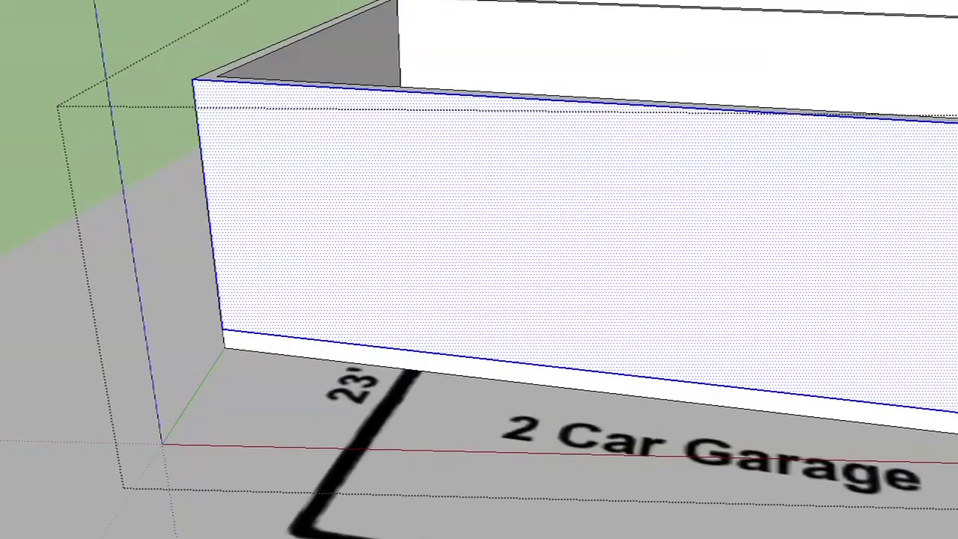
- Place a vertical guide line inward from the left corner edge of the garage's front wall and open the wall group for editing
key(Escape)
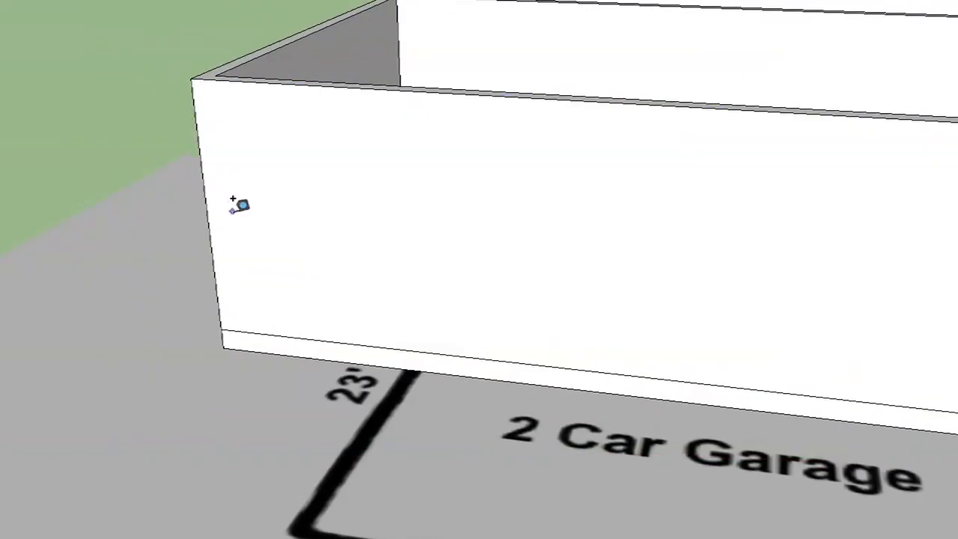
click(207, 210)
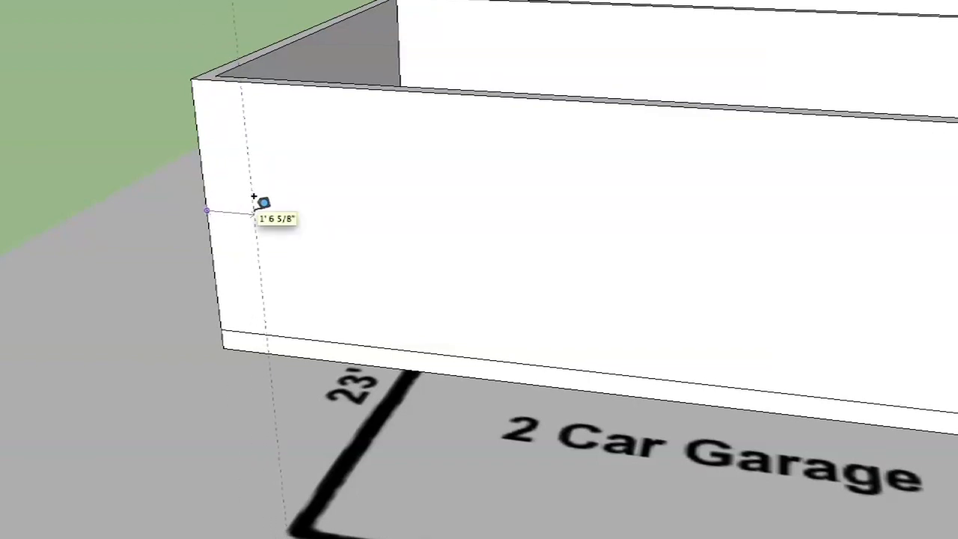
key(space)
click(323, 209)
double_click(323, 211)
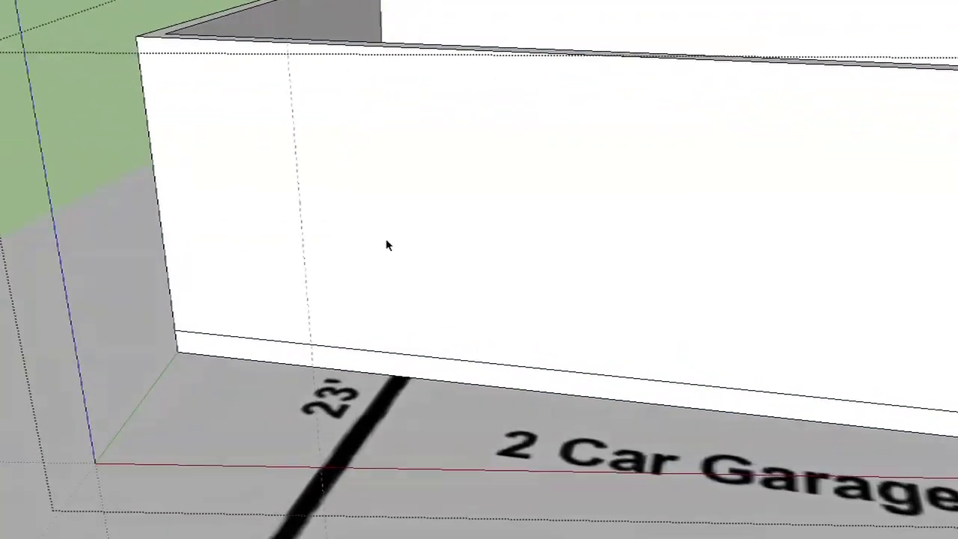
- Draw an 8' by 7' garage door rectangle on the front wall, starting where the guide line meets the wall's lower line
scroll(387, 245, down, 3)
click(387, 244)
scroll(387, 244, up, 3)
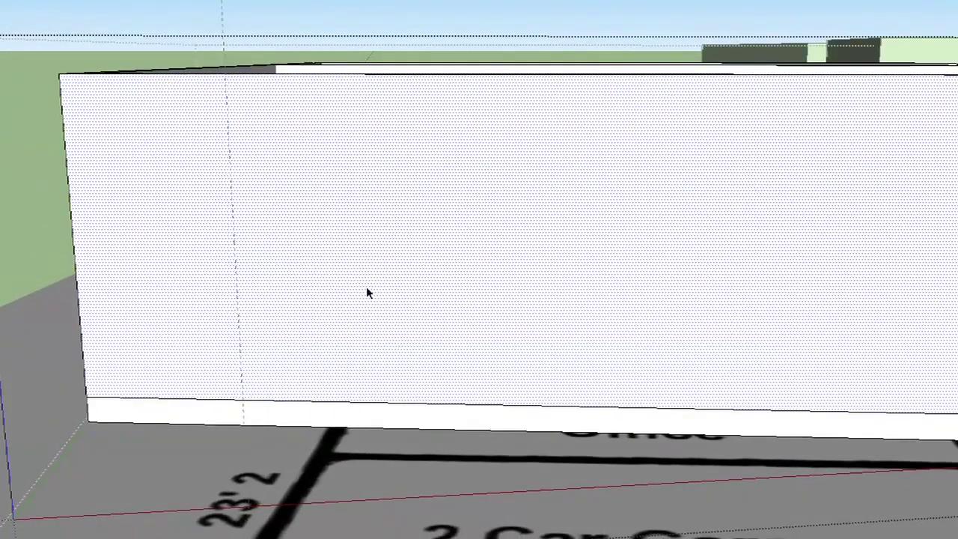
mouse_move(366, 288)
middle_down()
mouse_move(322, 321)
mouse_move(484, 342)
mouse_move(612, 339)
middle_up()
click(311, 344)
scroll(310, 345, down, 2)
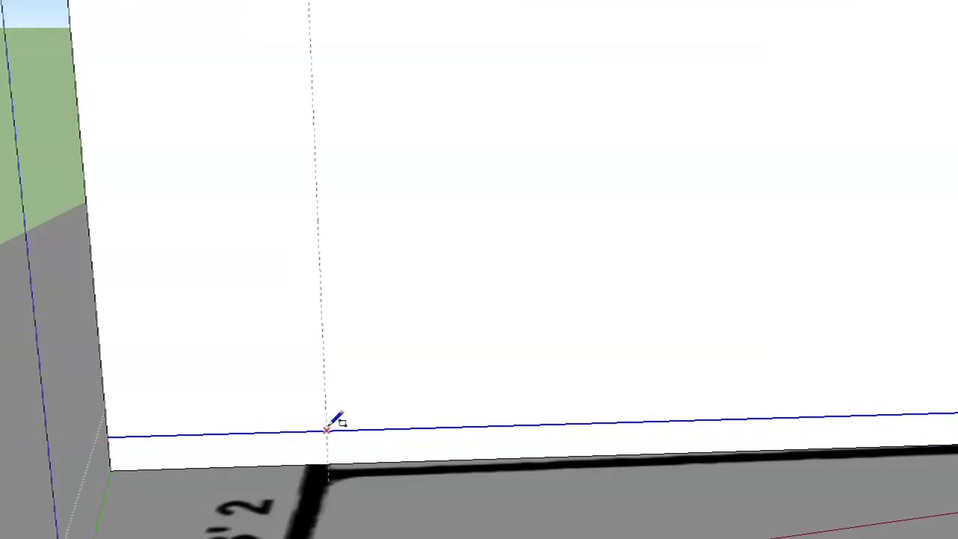
click(329, 429)
scroll(431, 358, down, 4)
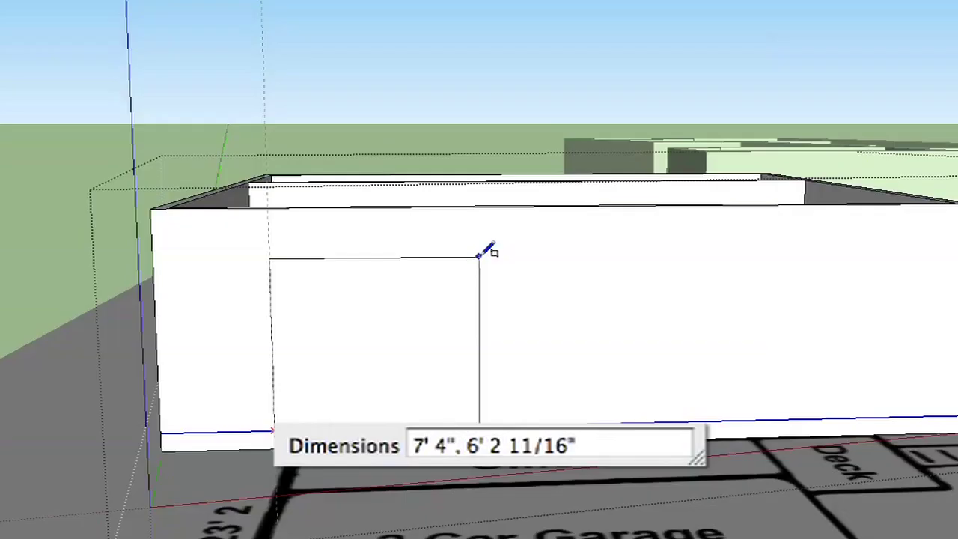
text(8',7)
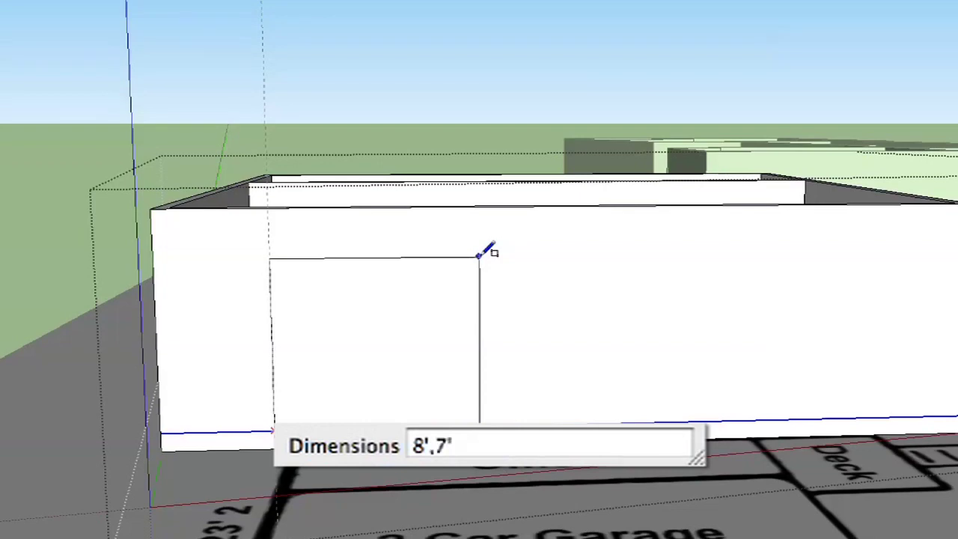
key(Return)
key(space)
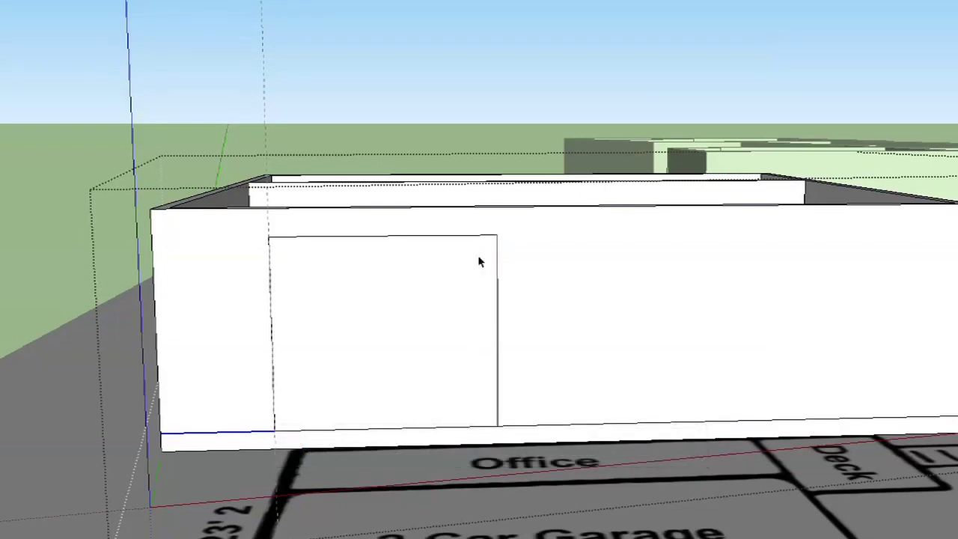
- Push the 8' by 7' rectangle through the wall's thickness to cut the first garage door opening
click(421, 297)
scroll(421, 297, up, 2)
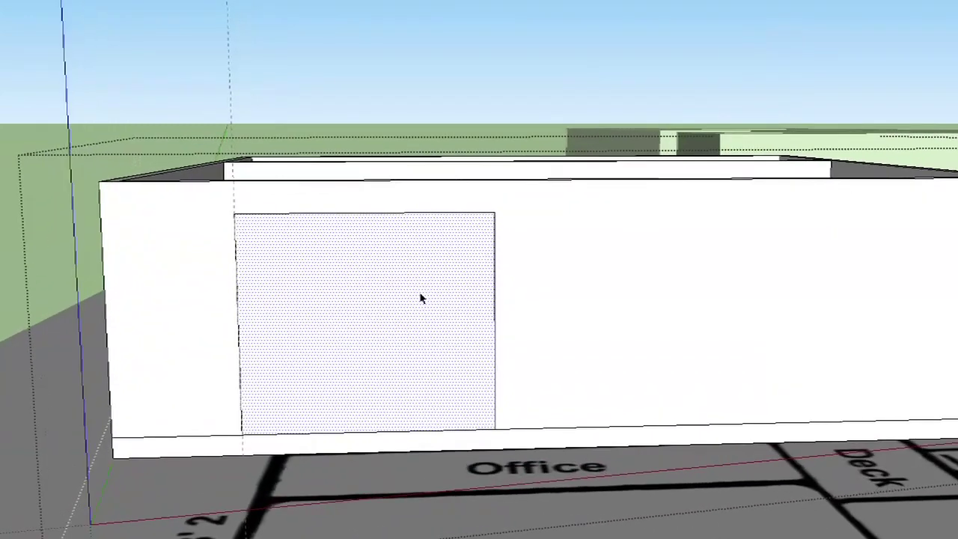
scroll(421, 297, up, 3)
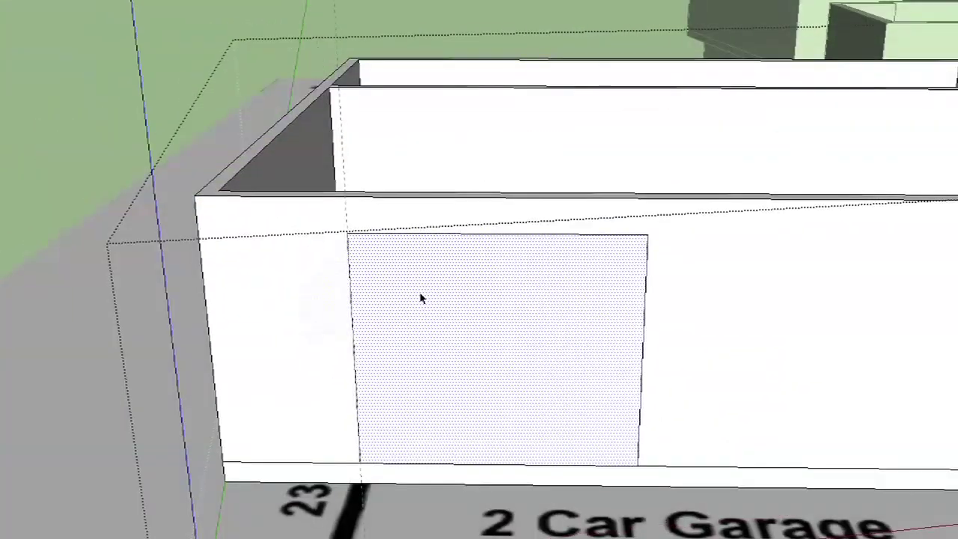
key(p)
scroll(430, 304, up, 1)
drag(439, 306, 455, 283)
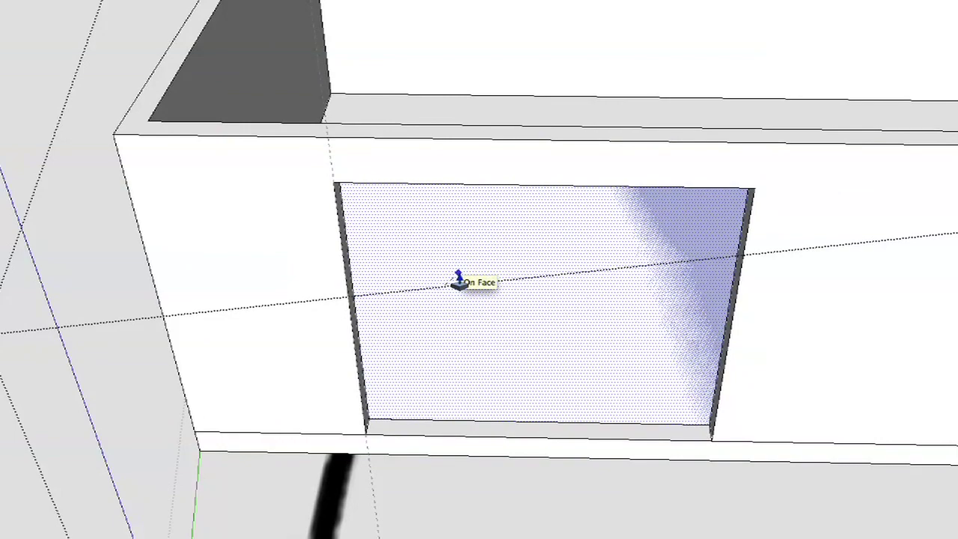
click(459, 282)
- Draw a second garage door rectangle on the front wall, starting at the base of the guide line near its right corner
mouse_move(459, 283)
shift+middle_down()
mouse_move(423, 156)
mouse_move(459, 282)
shift+middle_up()
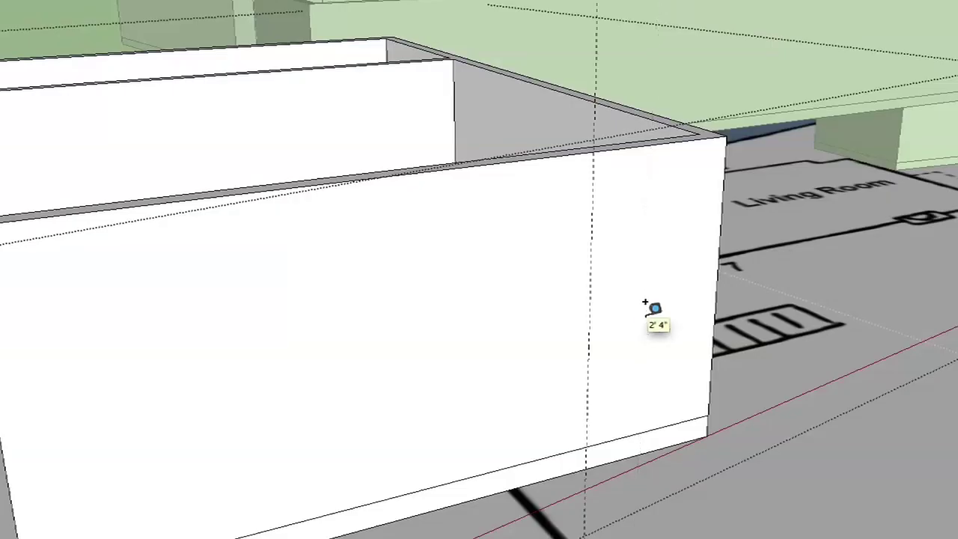
key(l)
click(681, 372)
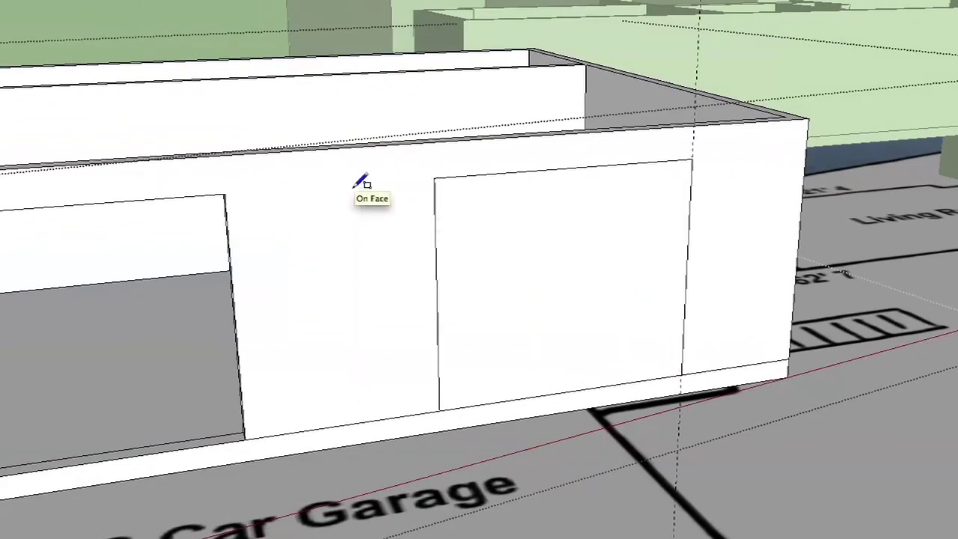
- Push the second door rectangle through the front wall's thickness to cut the opening
key(p)
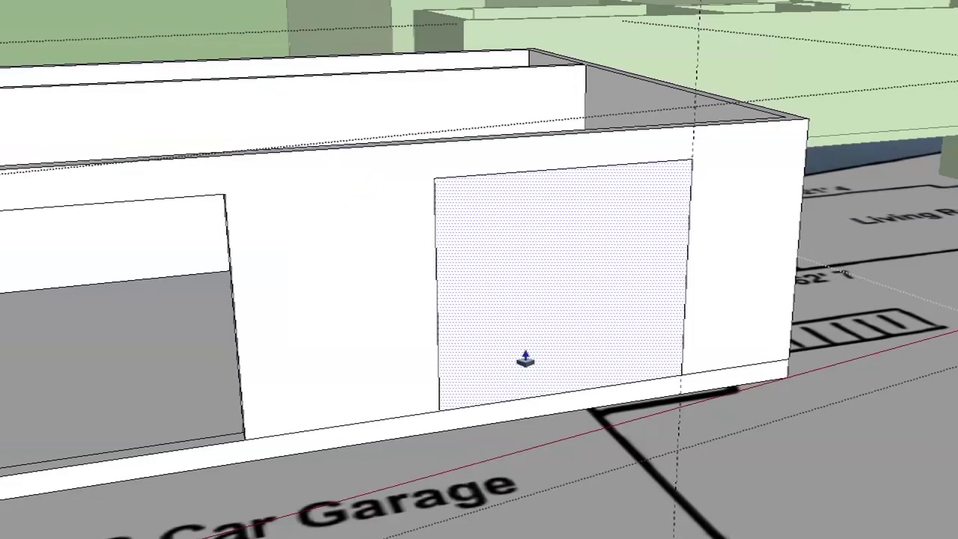
click(519, 357)
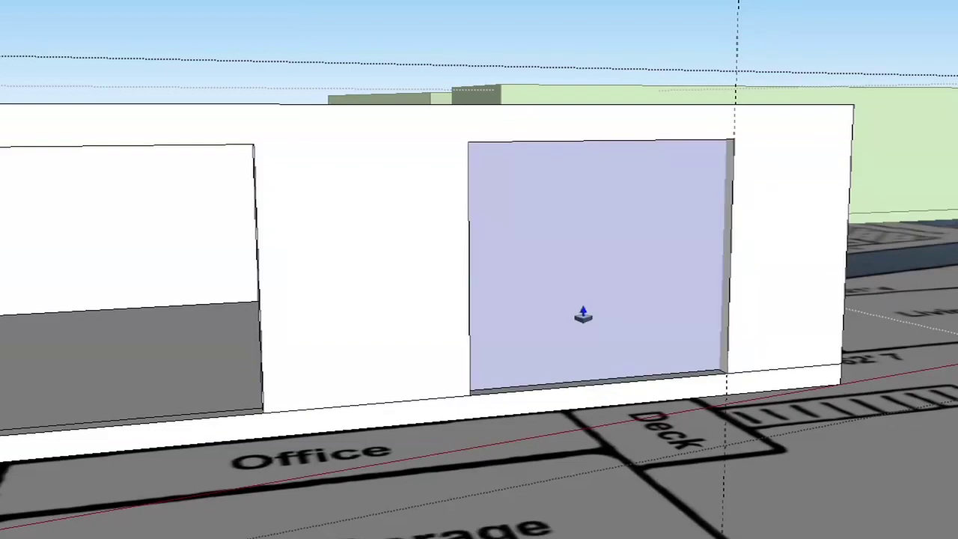
double_click(554, 308)
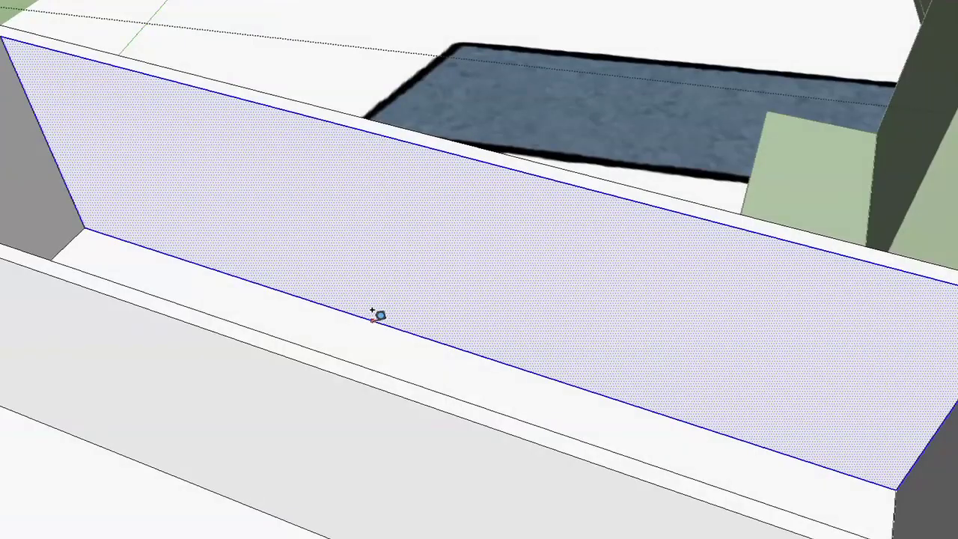
- Add two horizontal guide lines across the back wall's inner face, one above its bottom edge and one below its top edge
click(372, 320)
scroll(394, 257, down, 3)
scroll(387, 254, up, 5)
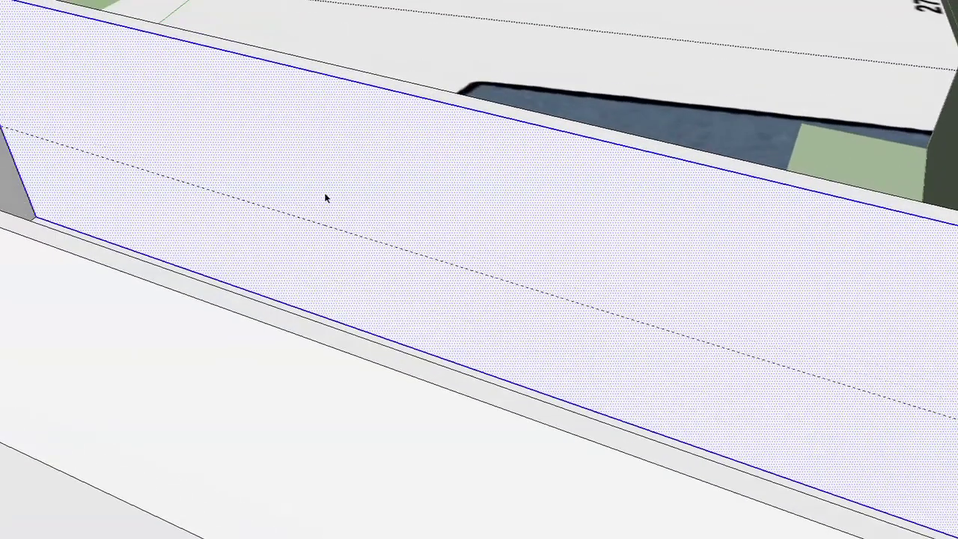
scroll(326, 199, down, 2)
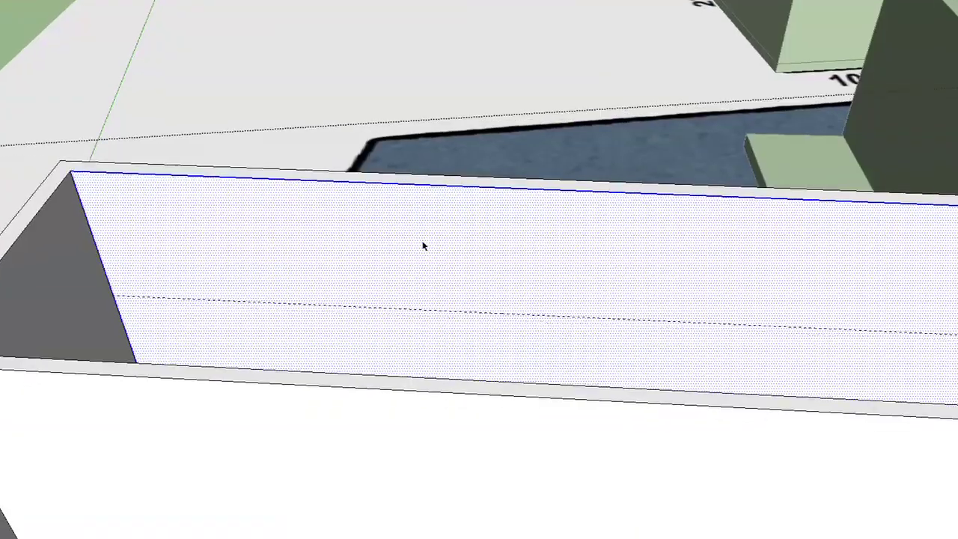
key(t)
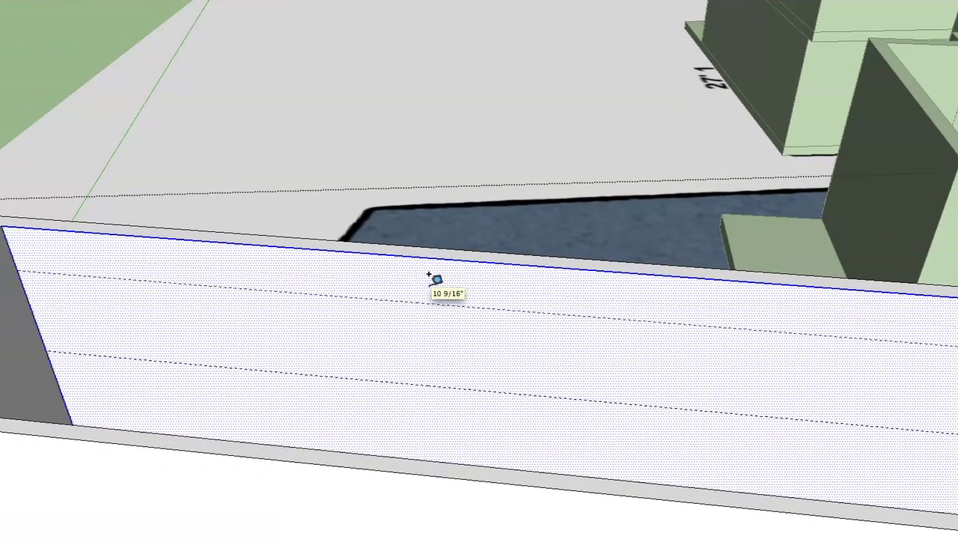
middle_drag(422, 284, 398, 298)
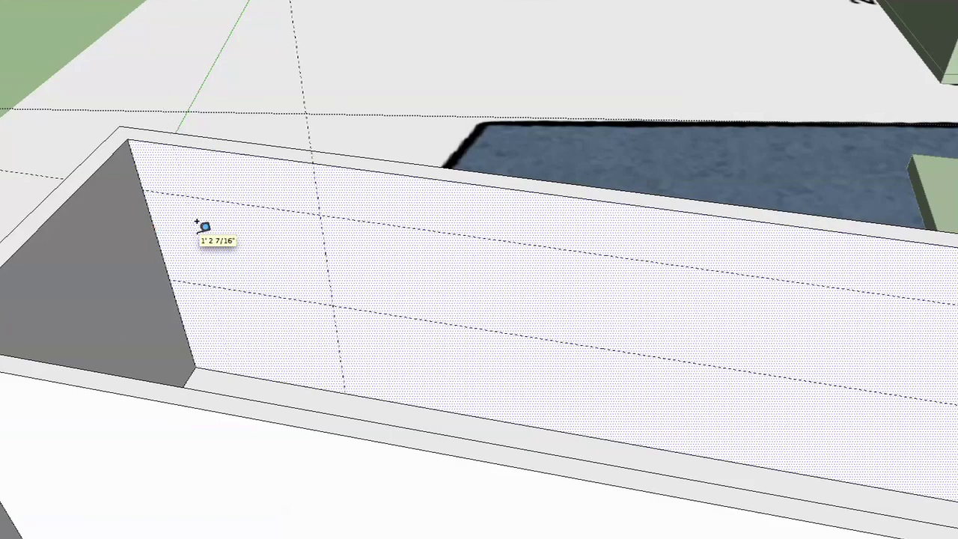
- Add vertical guide lines on the back wall's inner face marking the left and right sides of two windows
click(214, 231)
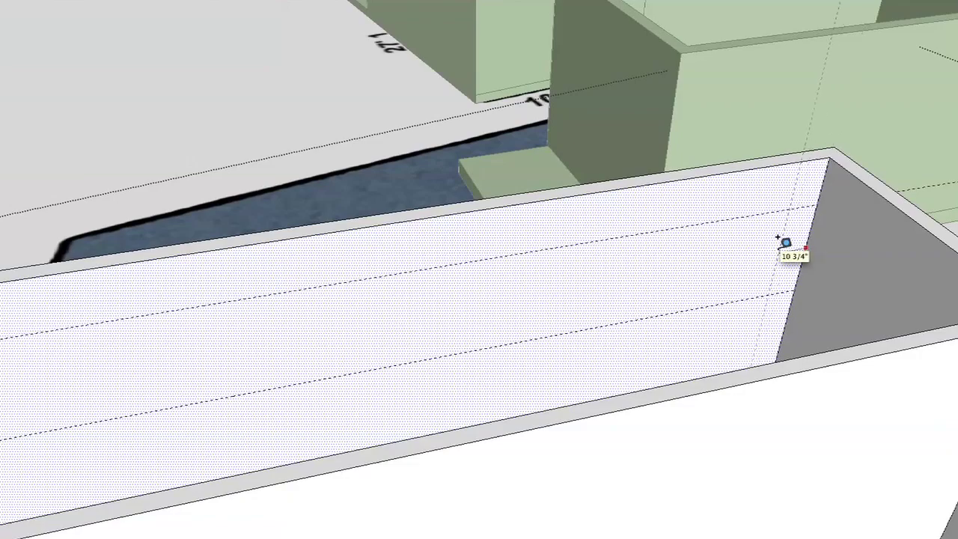
scroll(783, 241, down, 2)
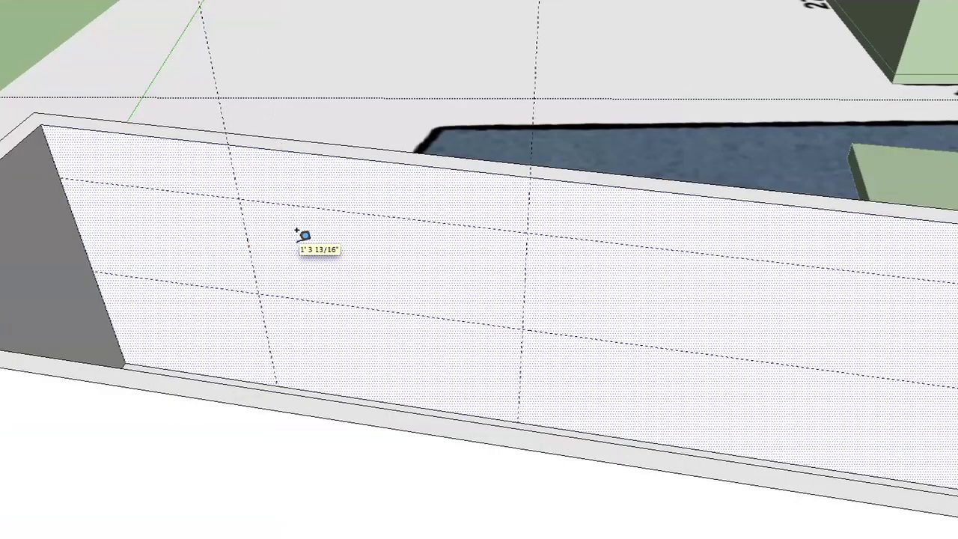
middle_drag(297, 229, 762, 203)
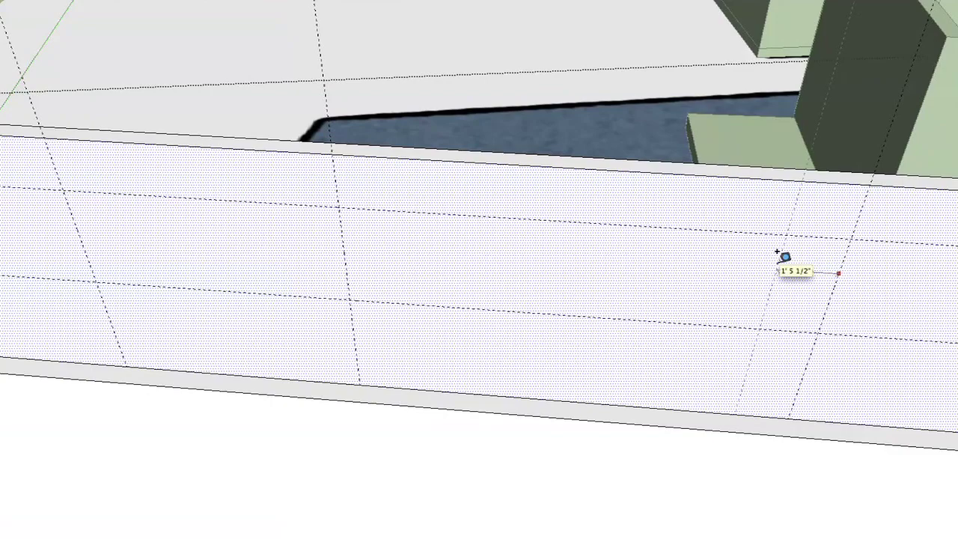
scroll(778, 262, down, 5)
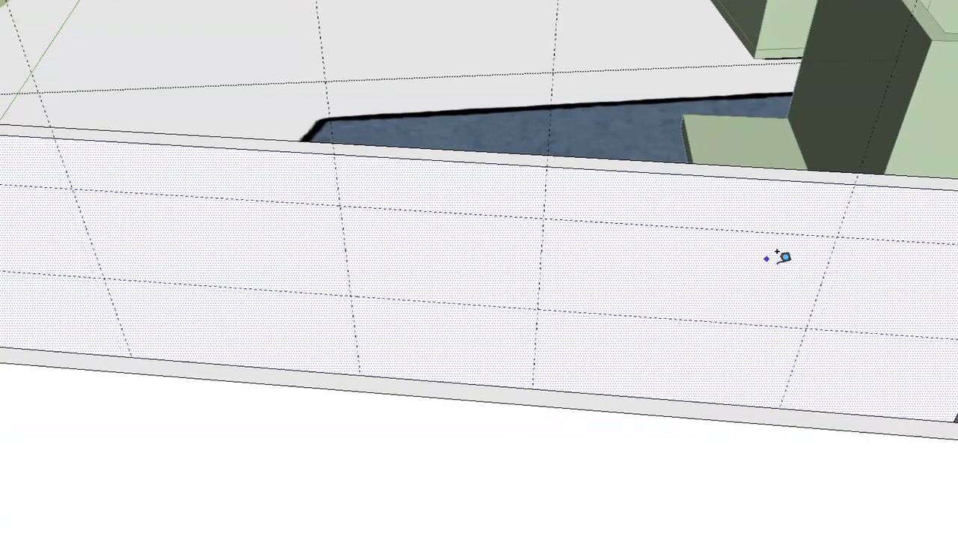
key(space)
mouse_move(777, 268)
middle_down()
mouse_move(301, 179)
mouse_move(376, 206)
middle_up()
scroll(377, 206, up, 1)
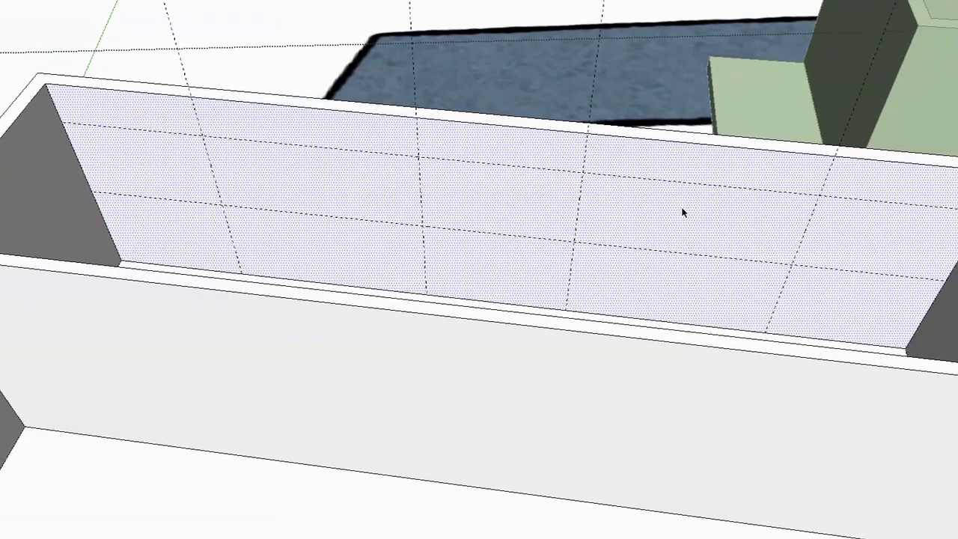
- Draw two window rectangles on the back wall between the intersections of the horizontal and vertical guide lines
key(l)
scroll(597, 203, up, 4)
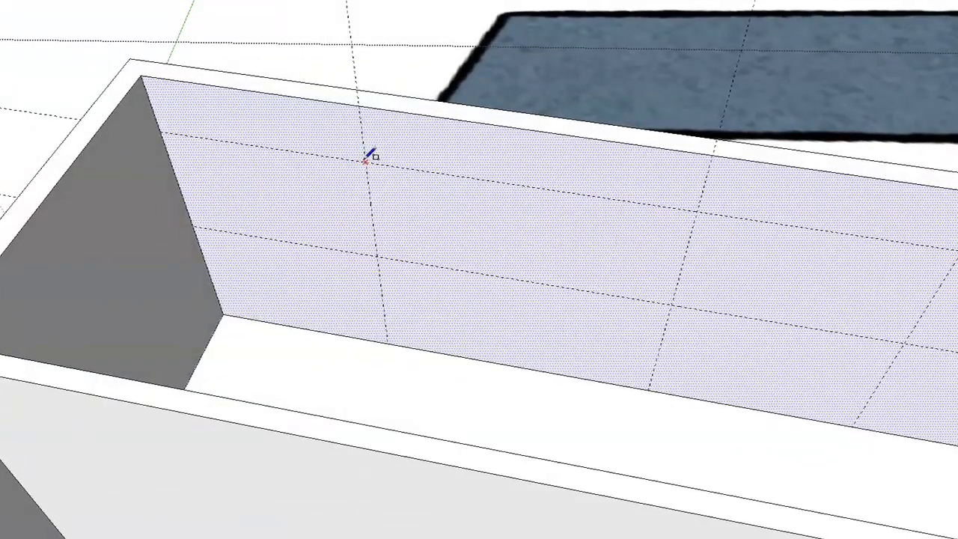
click(671, 304)
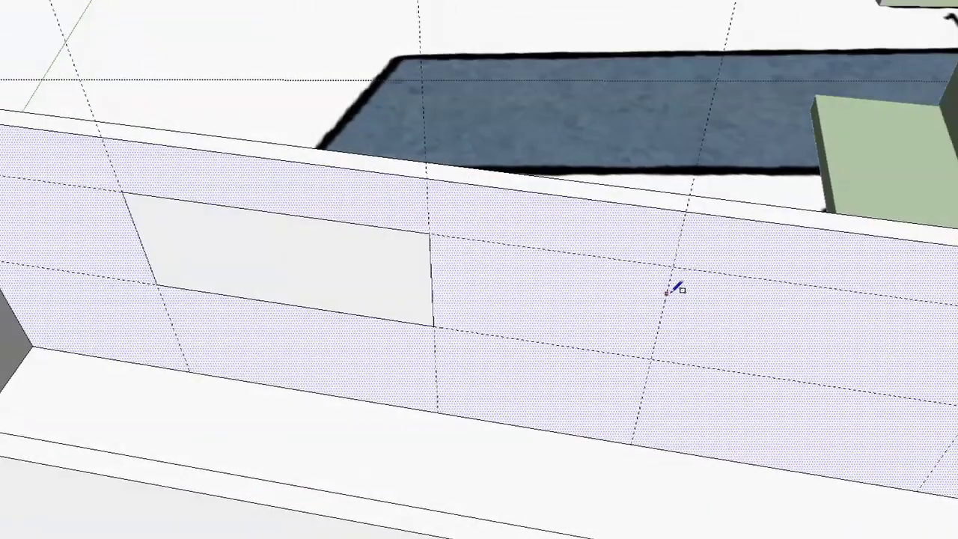
click(673, 264)
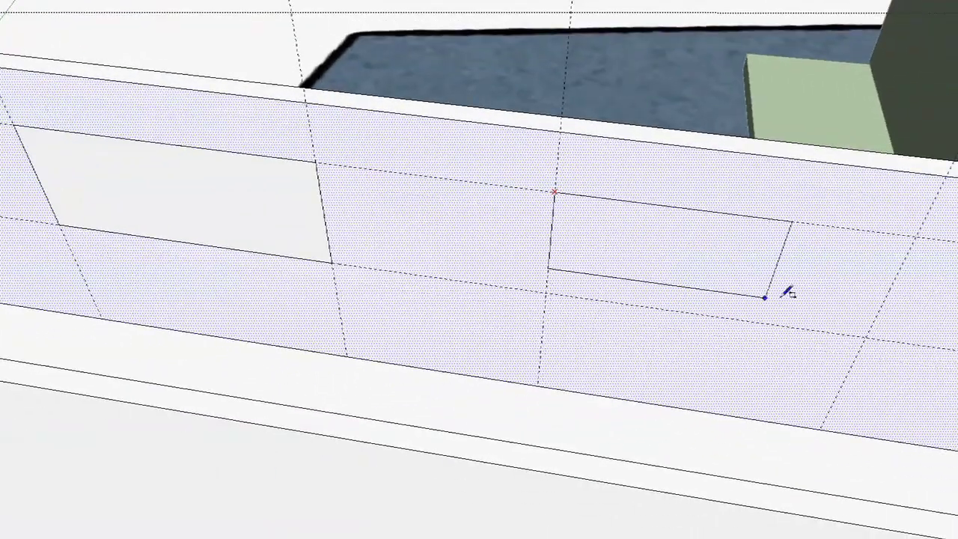
click(870, 335)
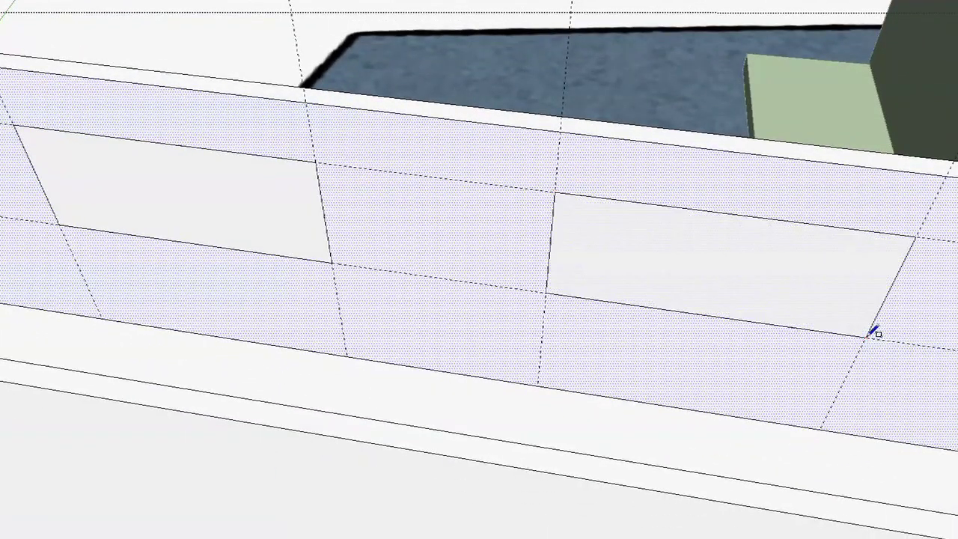
- Push both window rectangles through the back wall's thickness to cut the window openings
key(p)
scroll(513, 348, down, 3)
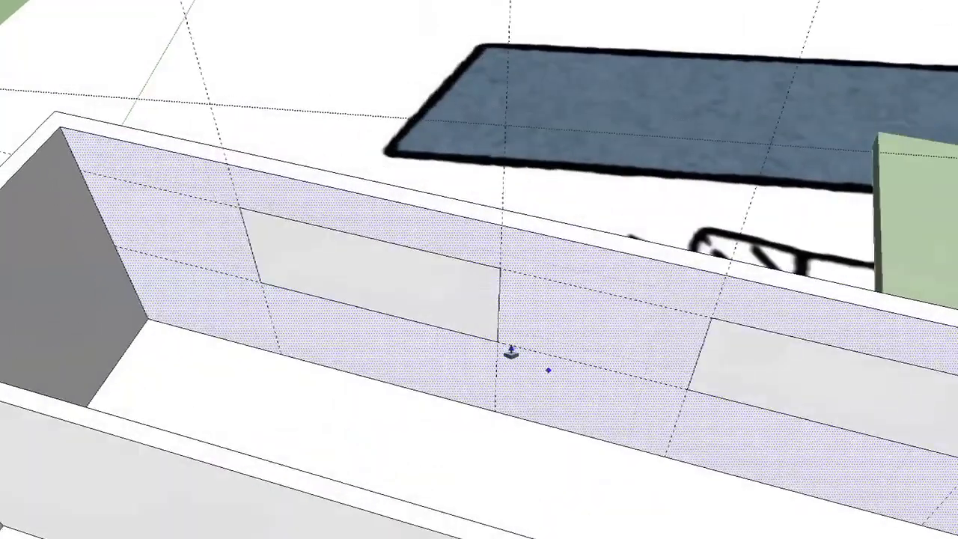
scroll(447, 303, up, 4)
click(445, 300)
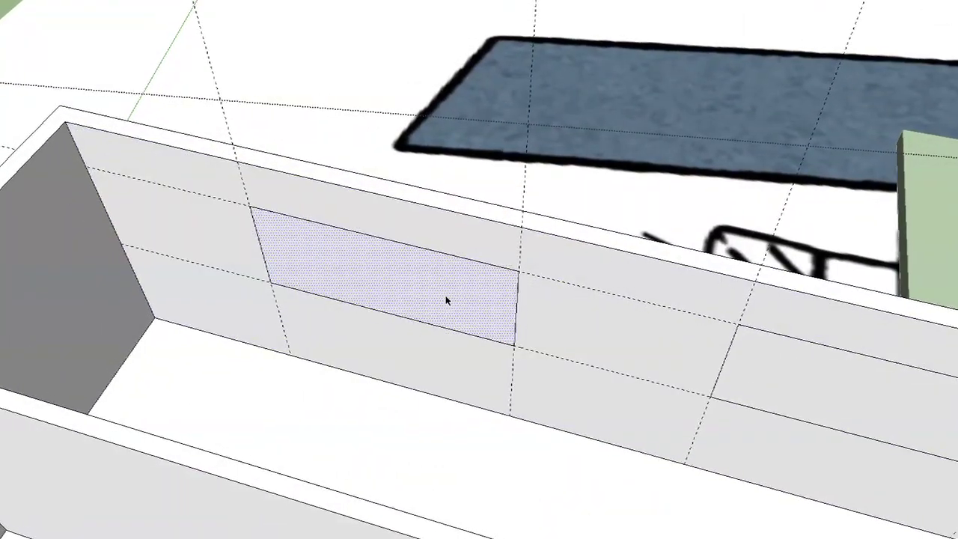
key(p)
drag(439, 306, 449, 285)
middle_drag(449, 285, 581, 289)
drag(587, 295, 607, 275)
- Add a vertical guide line on the outer face of the garage's side wall, a short distance in from its corner
middle_drag(607, 275, 166, 51)
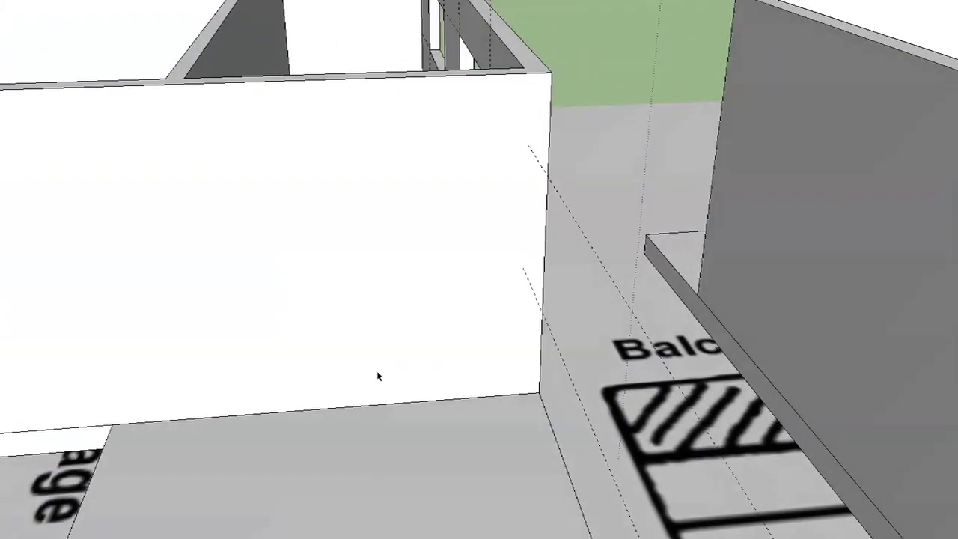
scroll(518, 201, up, 2)
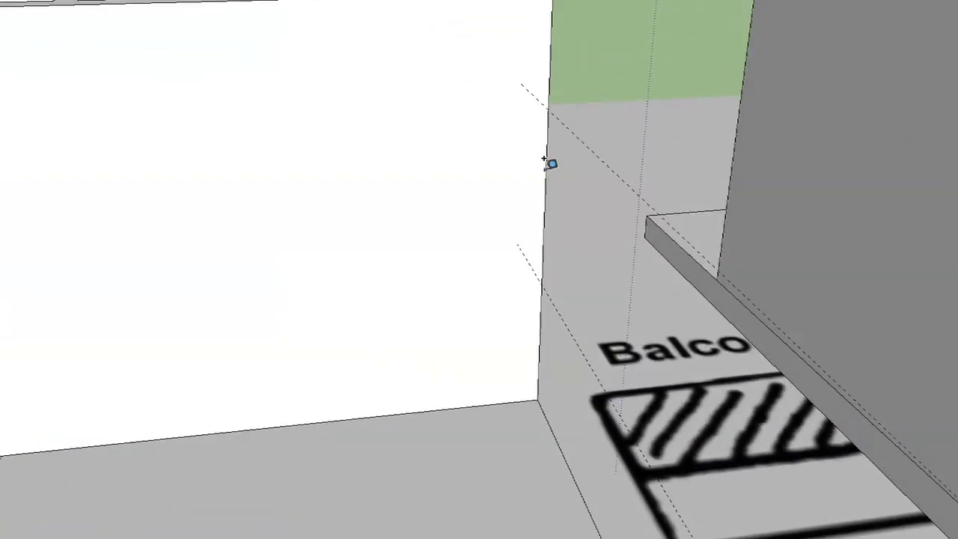
scroll(544, 160, down, 3)
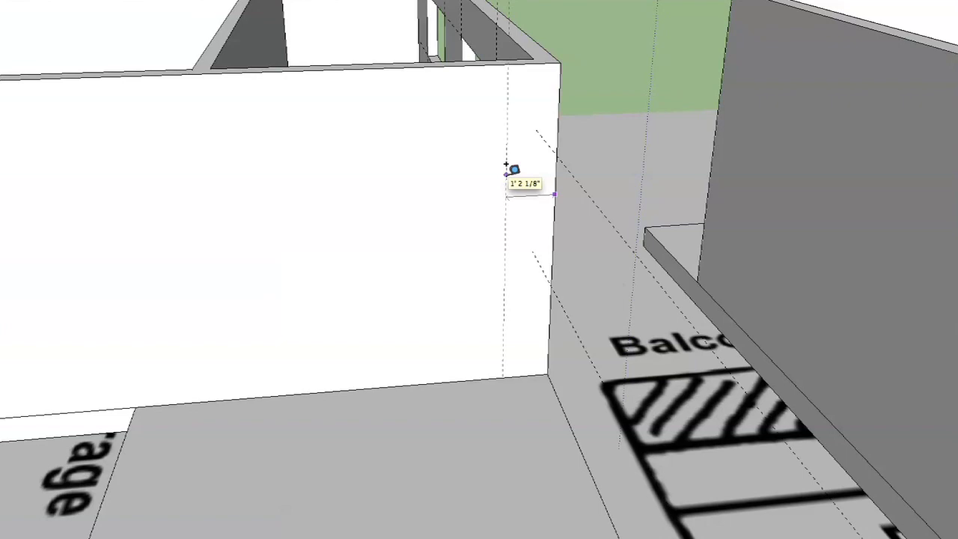
mouse_move(505, 164)
middle_down()
mouse_move(487, 205)
mouse_move(529, 229)
middle_up()
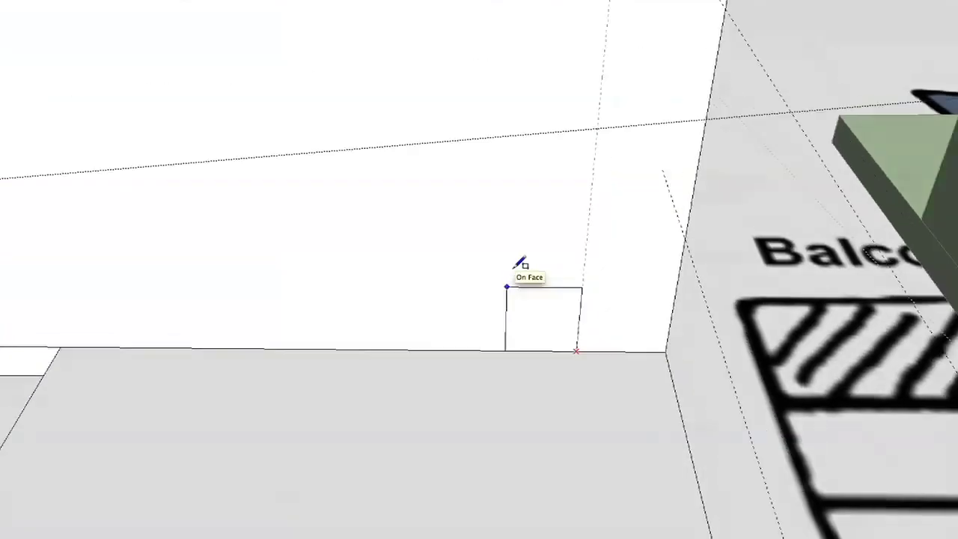
- Draw a door rectangle 2'8 wide and 6'8 high from the guide line at the base of the side wall
scroll(513, 267, down, 5)
shift+middle_drag(430, 240, 443, 241)
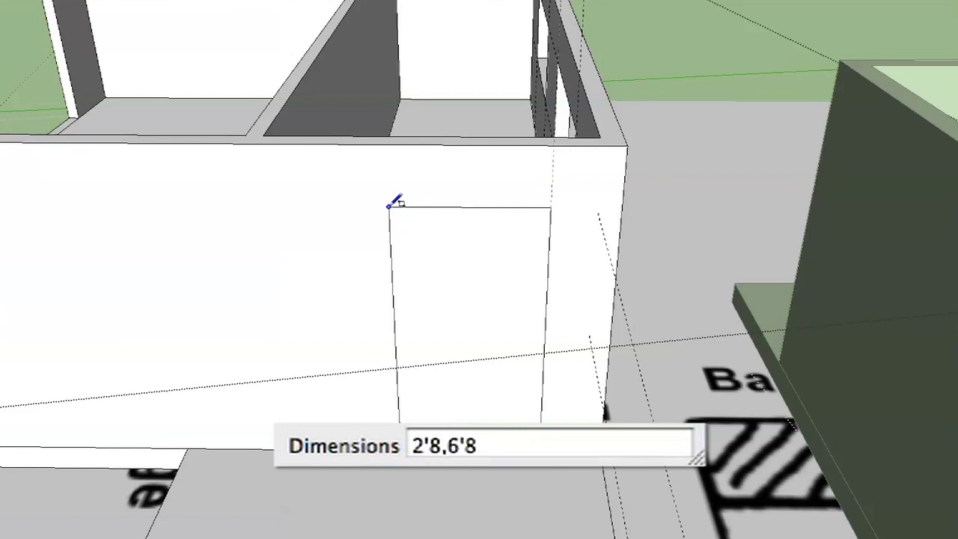
key(Return)
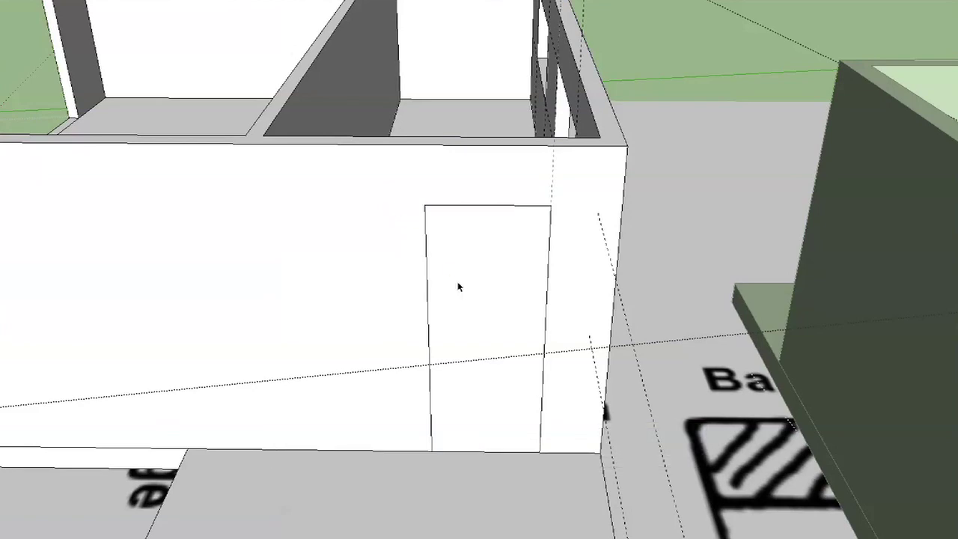
- Push the door rectangle through the side wall's thickness to cut the door opening
click(464, 315)
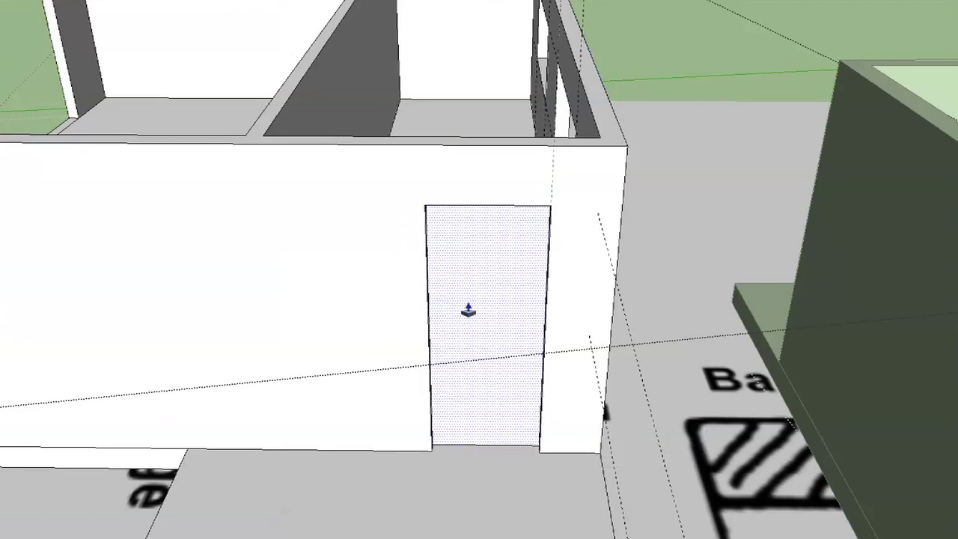
click(474, 295)
scroll(476, 296, down, 1)
key(space)
middle_drag(476, 296, 474, 286)
scroll(474, 288, down, 3)
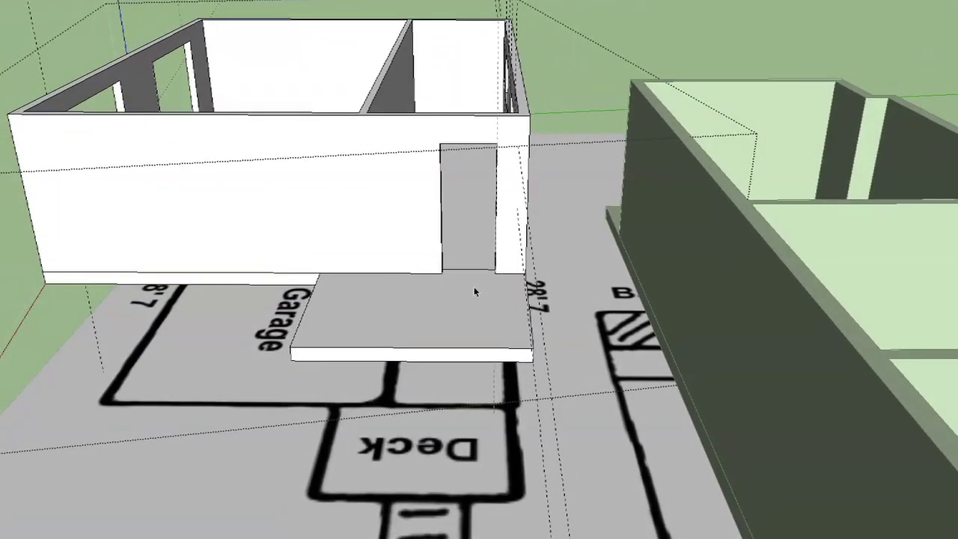
scroll(455, 196, down, 1)
scroll(404, 101, up, 1)
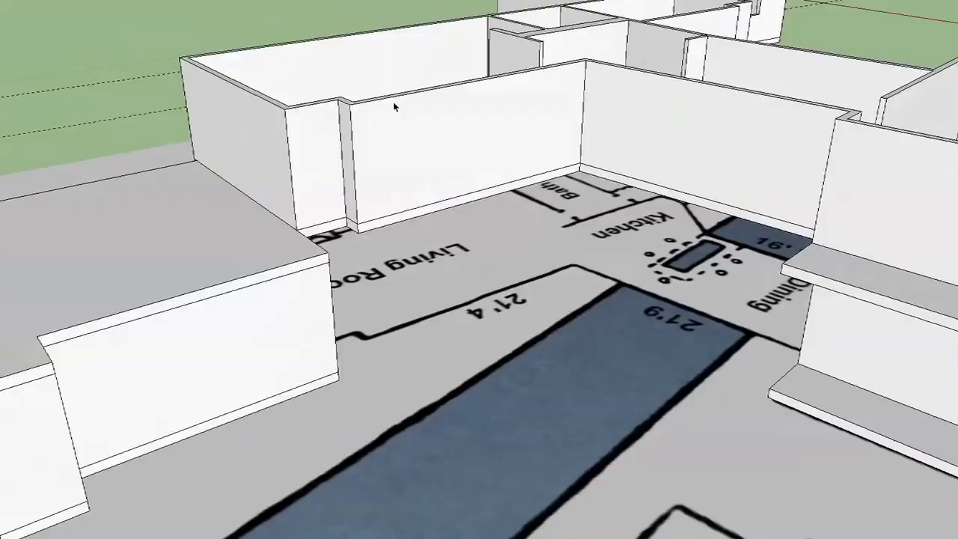
- Open the main house's wall group for editing and select the two long wall faces bordering the Living Room plan label
scroll(416, 148, up, 3)
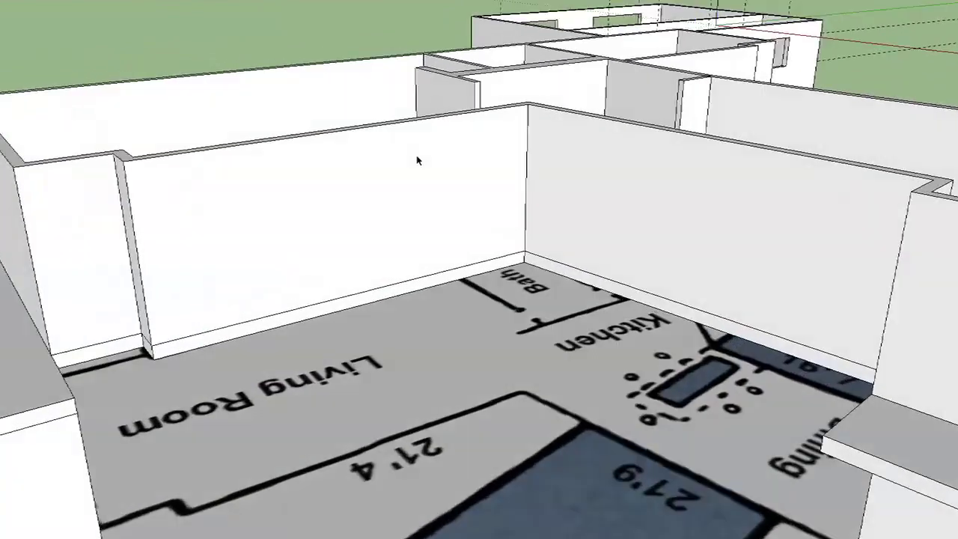
click(417, 155)
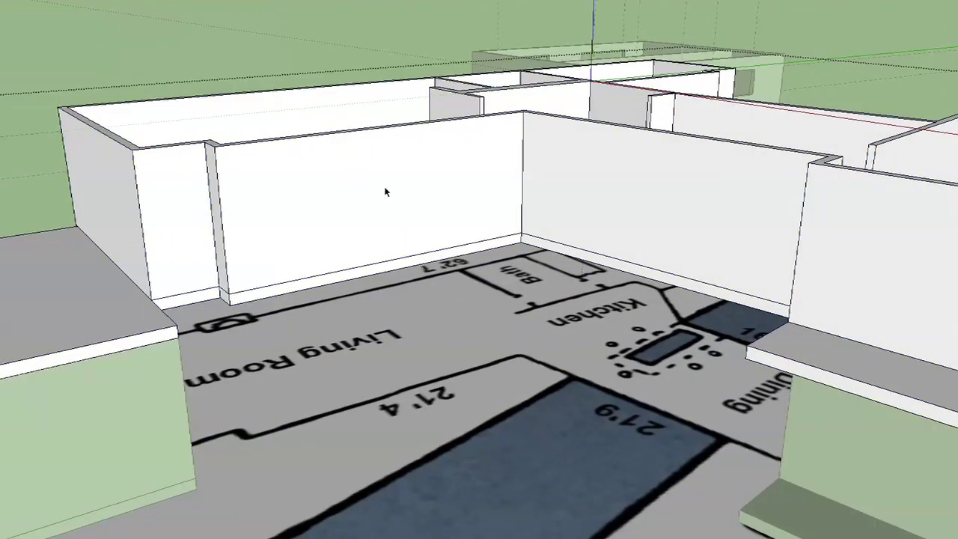
double_click(393, 191)
double_click(542, 197)
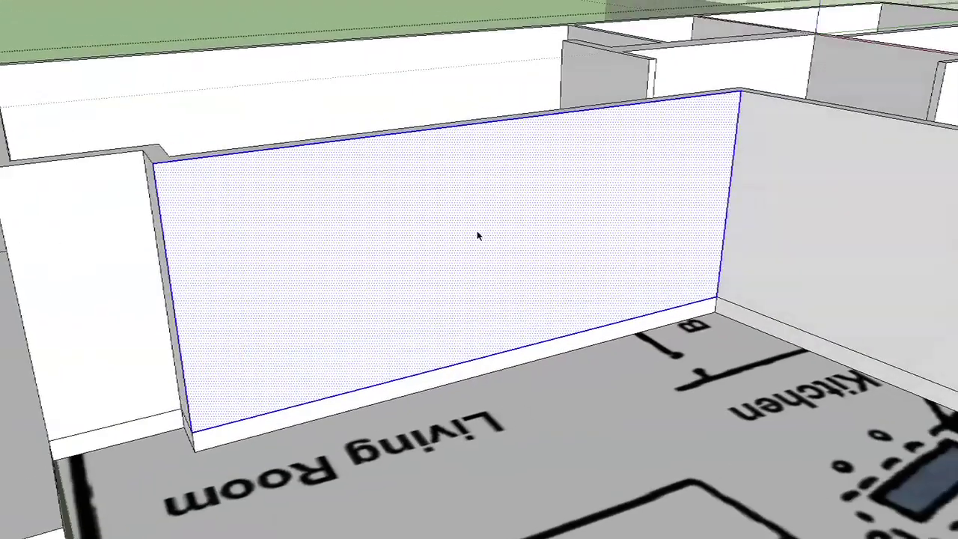
scroll(477, 235, down, 5)
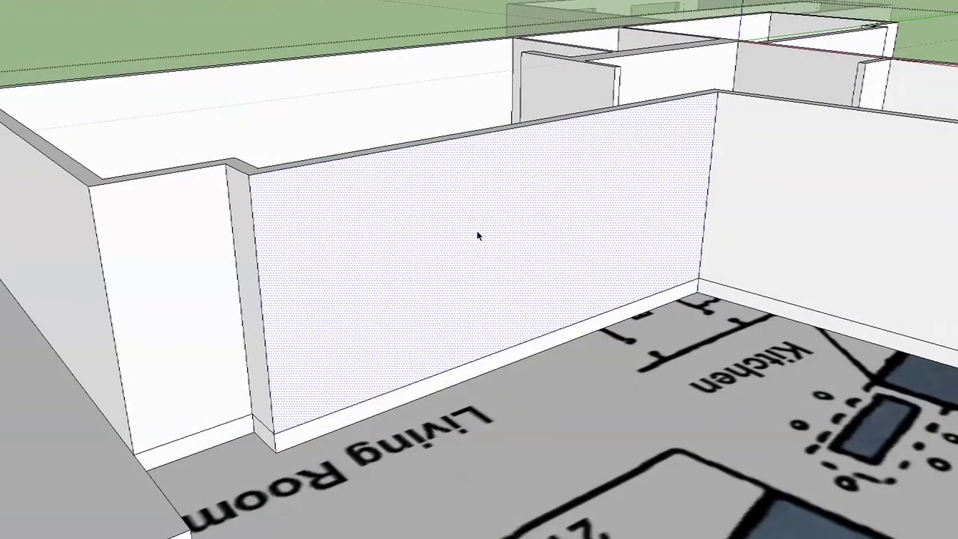
click(459, 232)
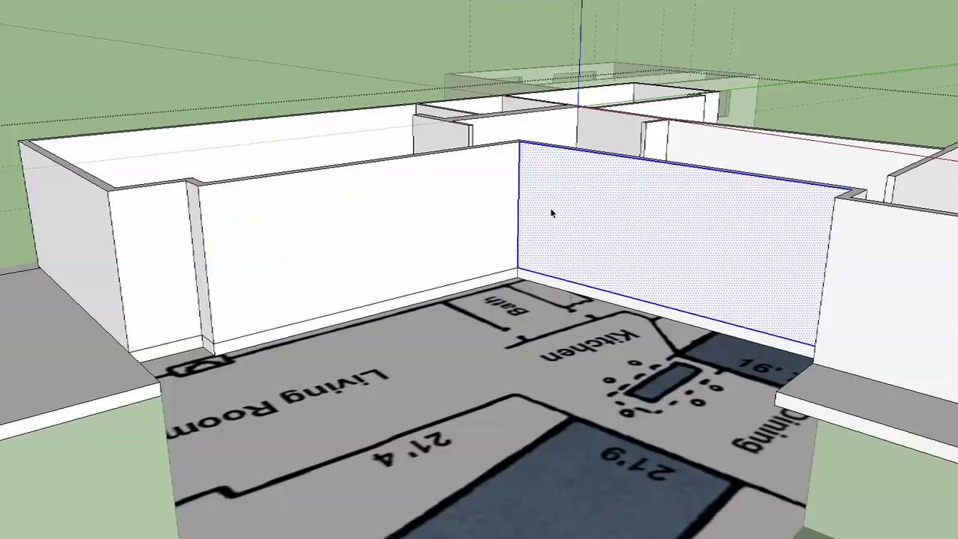
middle_drag(551, 212, 479, 173)
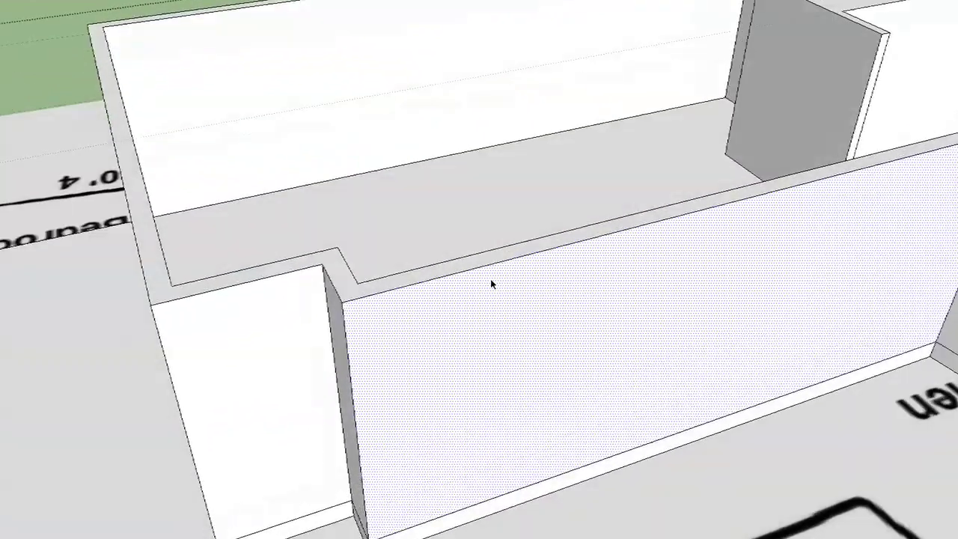
- Separate the top face of the two long walls with lines at their ends and raise it with Push/Pull, undoing one height change
key(l)
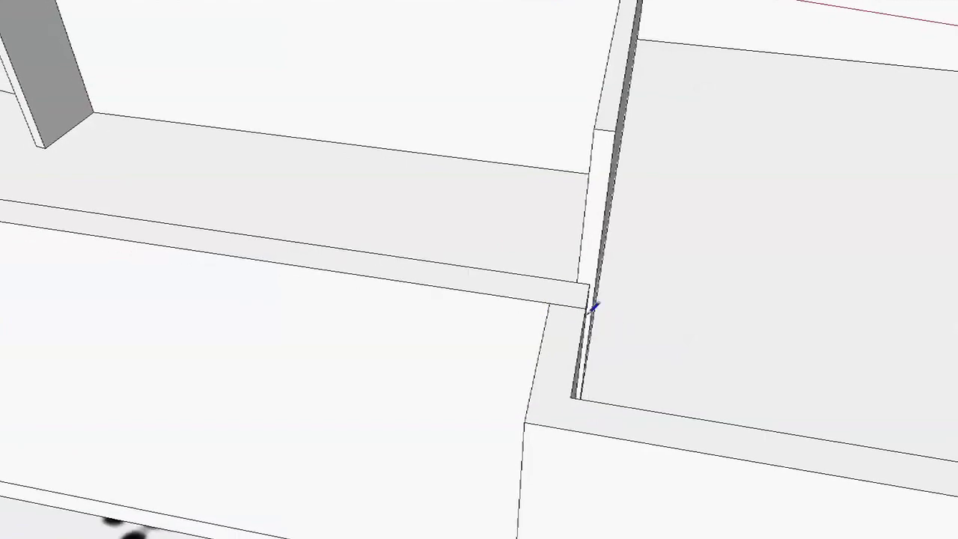
key(space)
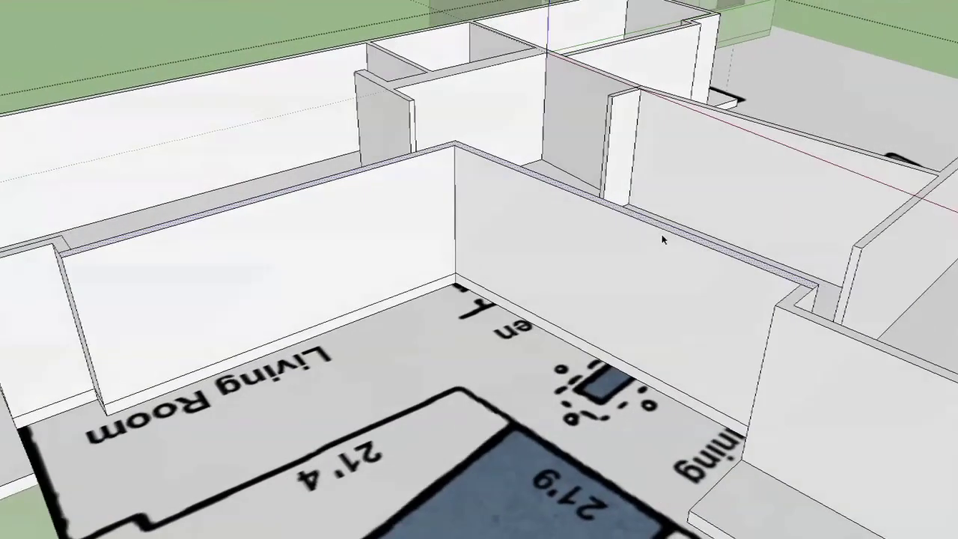
key(p)
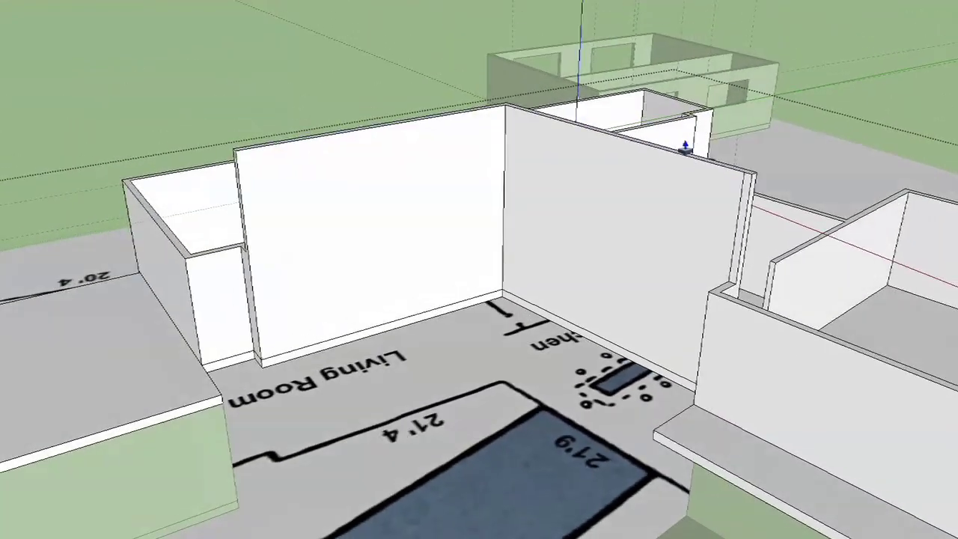
key(ctrl+z)
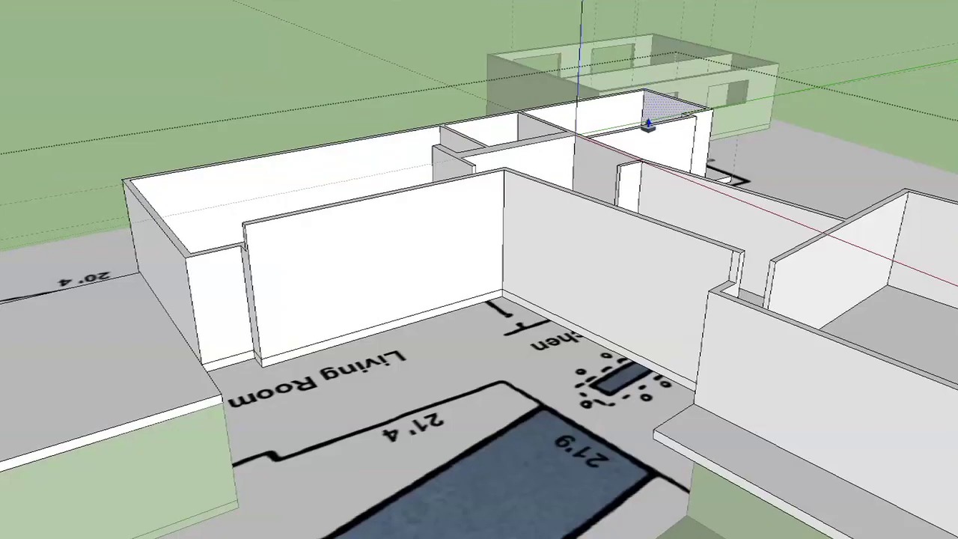
- Draw an opening rectangle about 2' 10" wide and 7' 6" high on the raised wall from the intersection of two new guide lines
scroll(650, 133, up, 2)
middle_drag(650, 133, 482, 221)
click(633, 237)
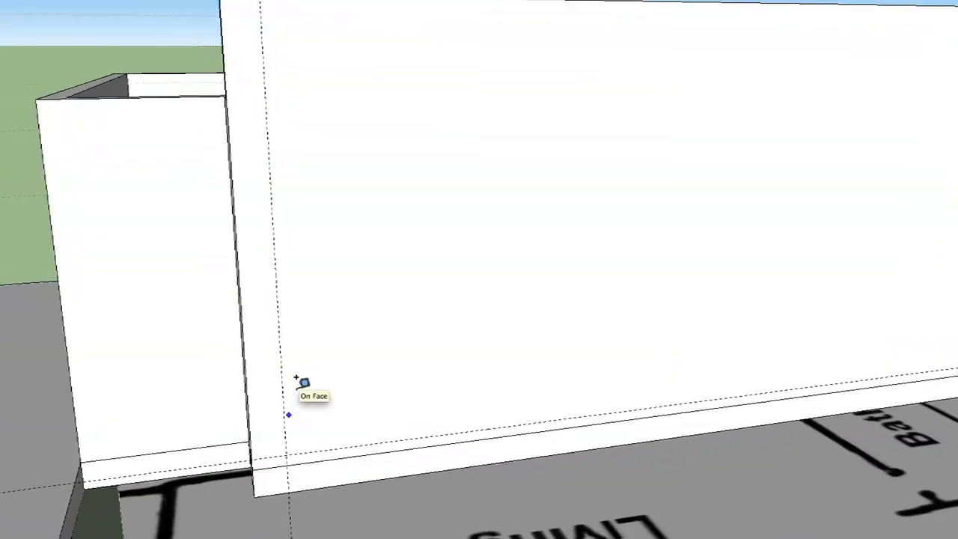
key(l)
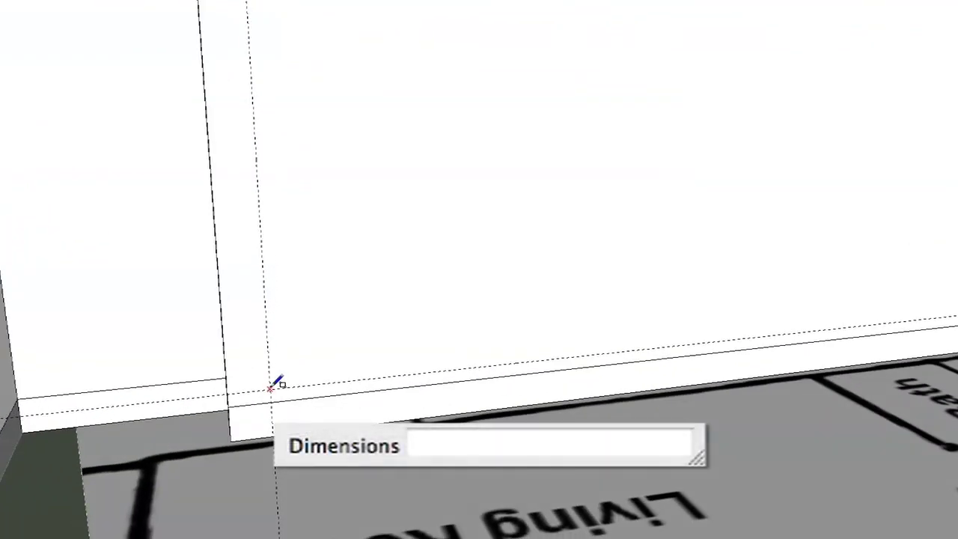
scroll(270, 380, down, 5)
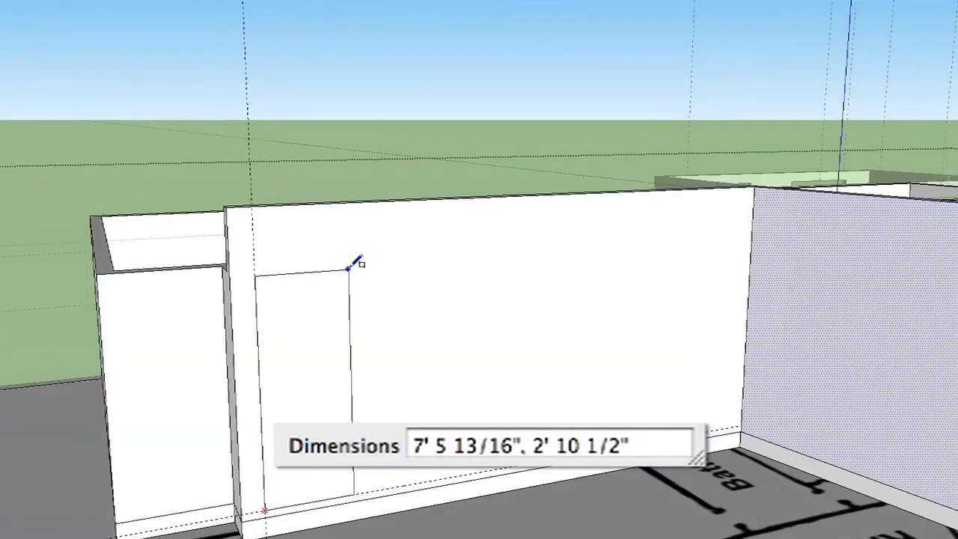
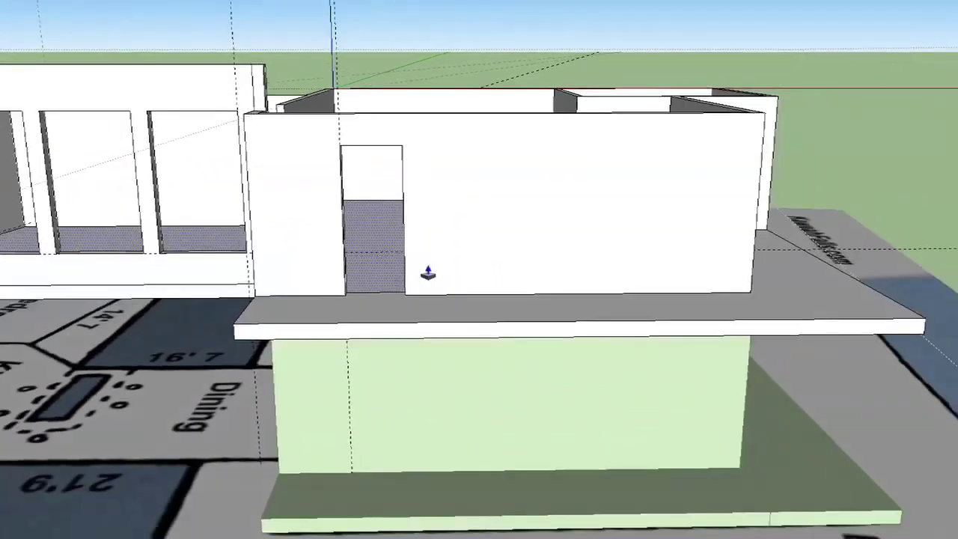
- Add a horizontal guide above the balcony wall's base and vertical guides beside the door opening and near the wall's far corner
scroll(428, 273, up, 5)
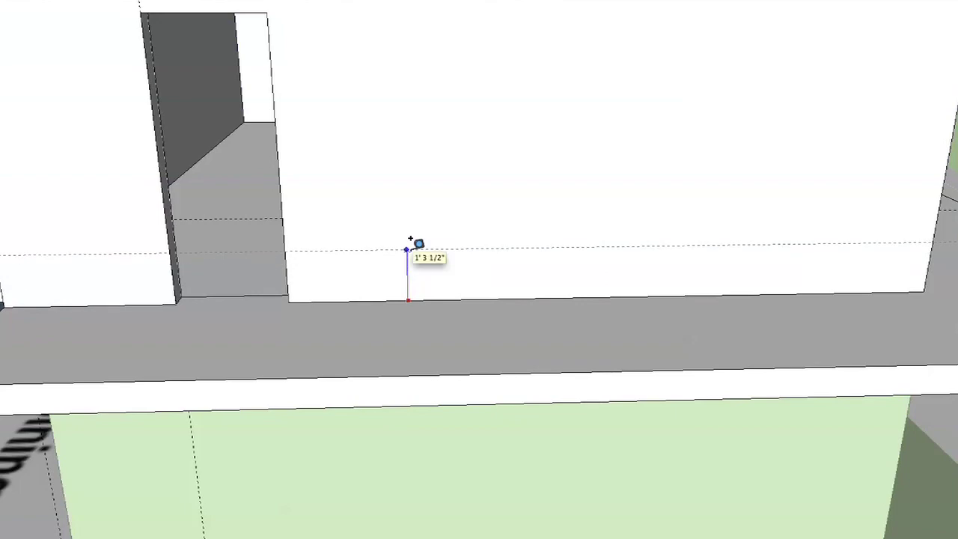
middle_drag(410, 238, 431, 221)
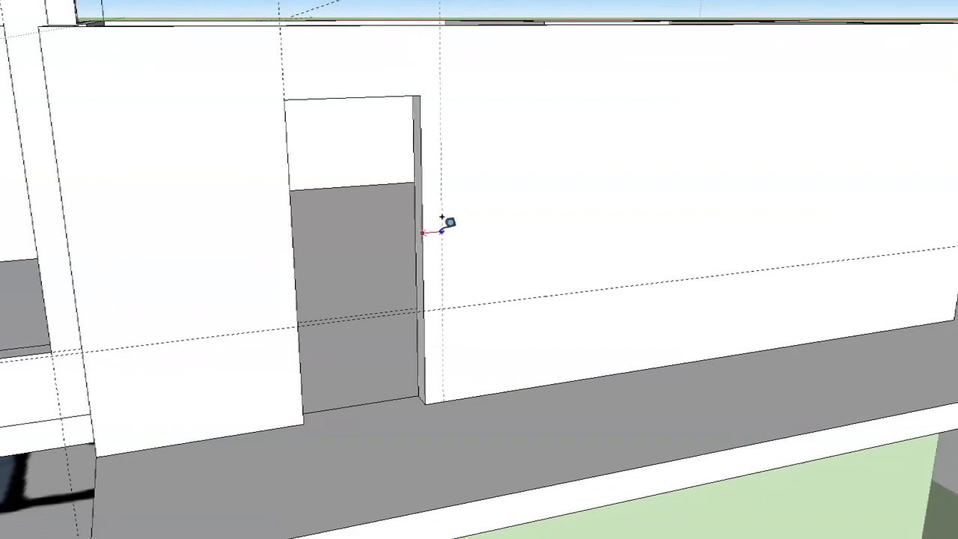
mouse_move(443, 216)
middle_down()
mouse_move(361, 169)
mouse_move(393, 214)
mouse_move(427, 231)
mouse_move(687, 218)
middle_up()
scroll(690, 222, up, 5)
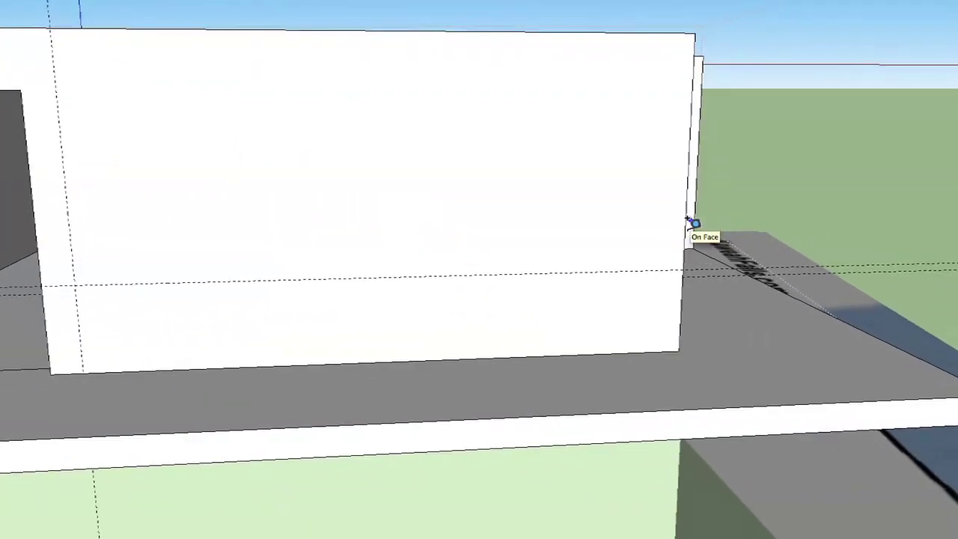
scroll(695, 223, up, 3)
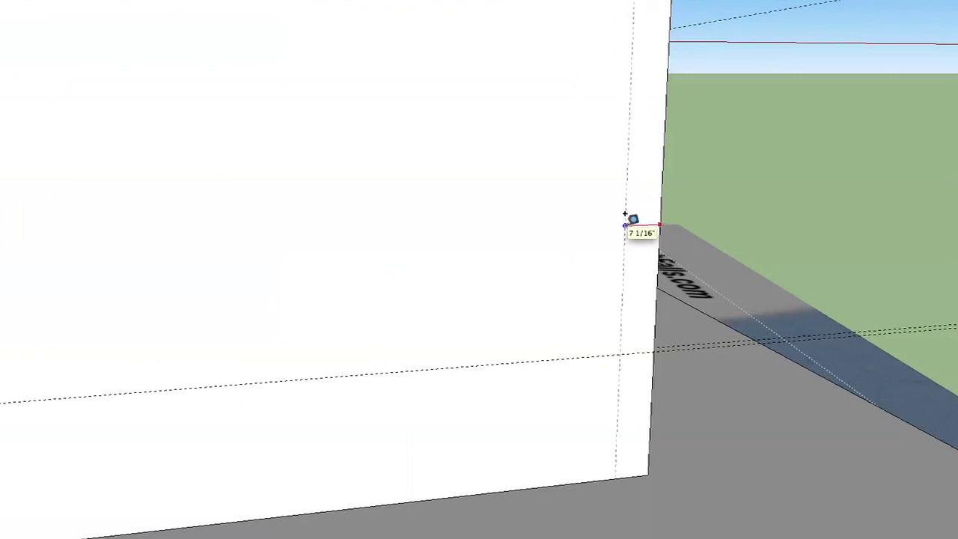
scroll(624, 217, down, 6)
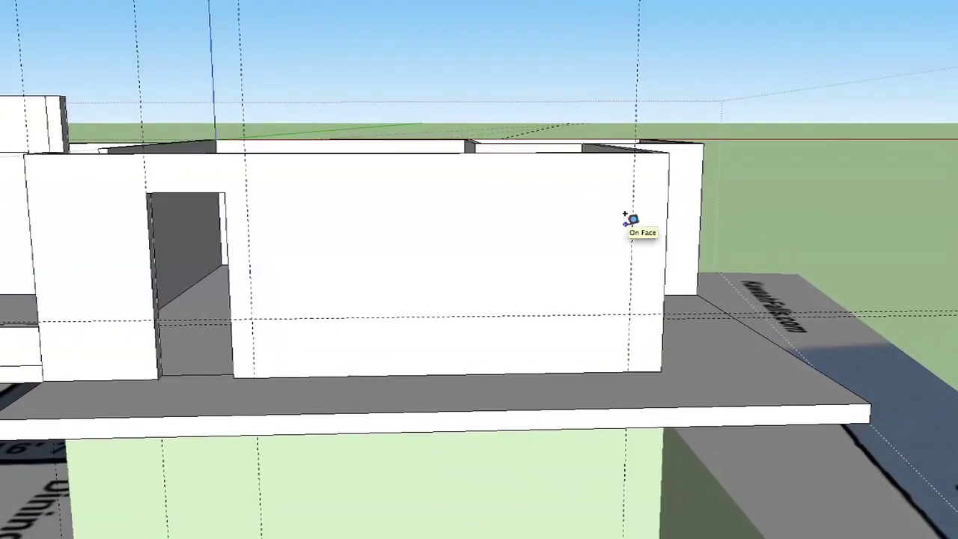
- Draw a window rectangle 4' wide and 4'6 high on the balcony wall, starting at the guide intersection beside the door
scroll(631, 219, up, 4)
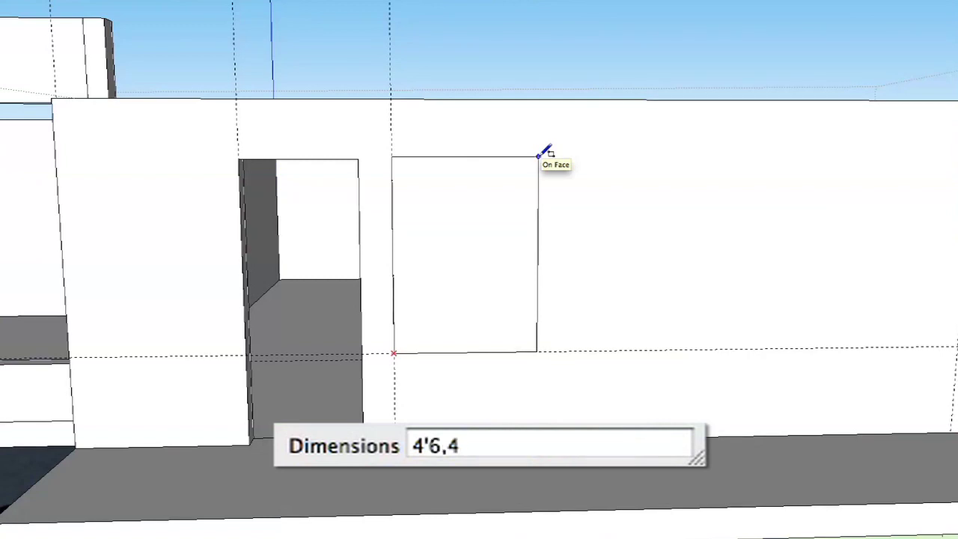
key(space)
scroll(509, 182, down, 1)
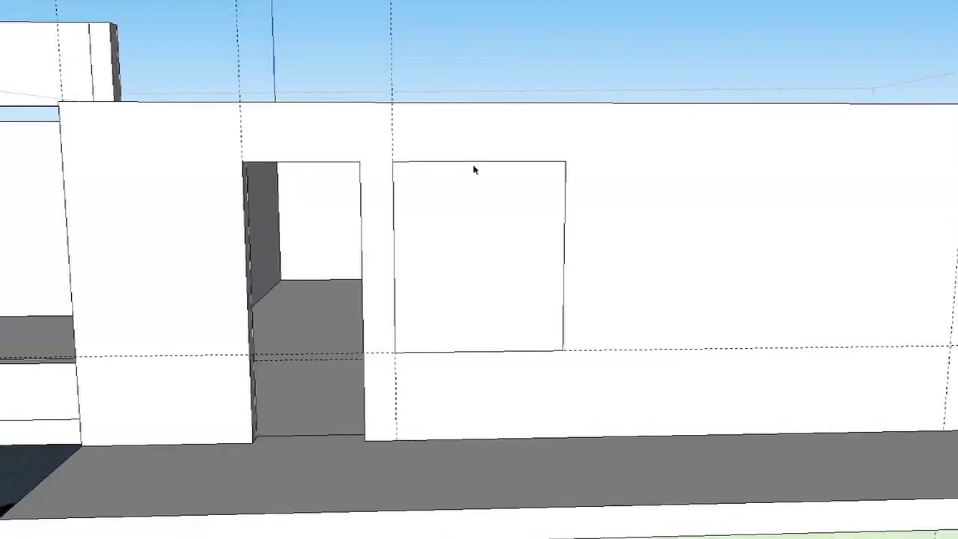
- Copy the window rectangle along the horizontal guide so its lower corner meets the vertical guide near the wall's far corner
click(473, 170)
shift+middle_drag(473, 169, 386, 266)
scroll(468, 170, up, 2)
scroll(490, 159, up, 1)
double_click(386, 267)
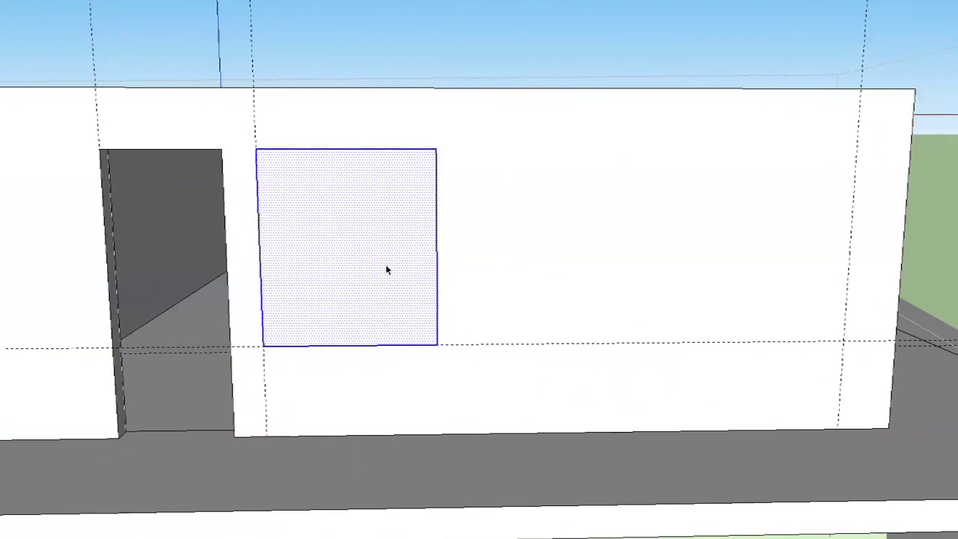
key(m)
click(440, 342)
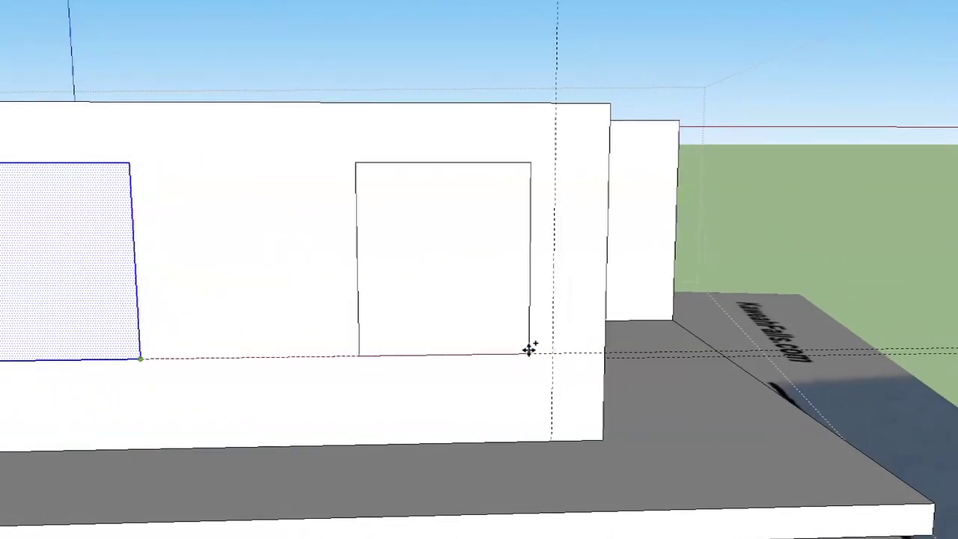
click(550, 349)
scroll(551, 350, down, 3)
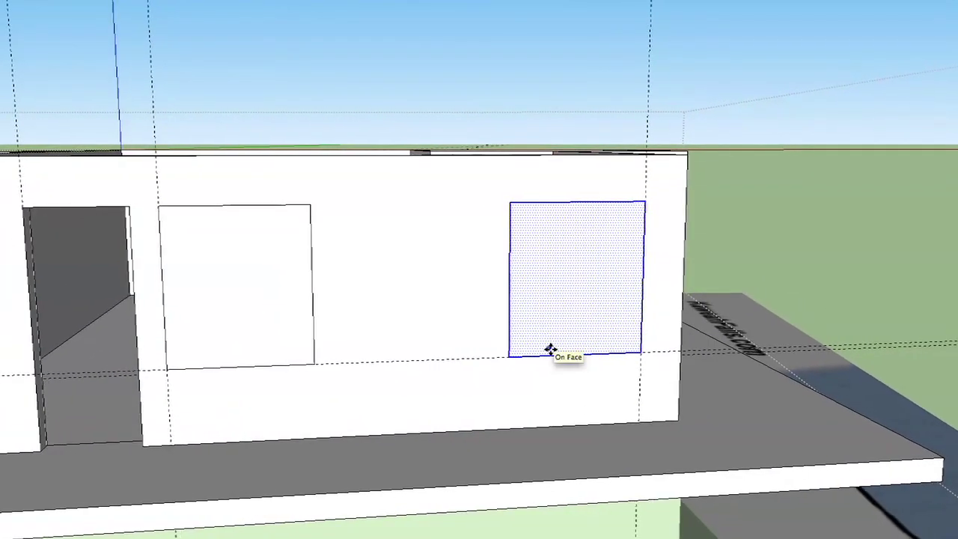
- Divide the copy spacing with /2 to add a third window rectangle midway between the two
text(/2)
key(Return)
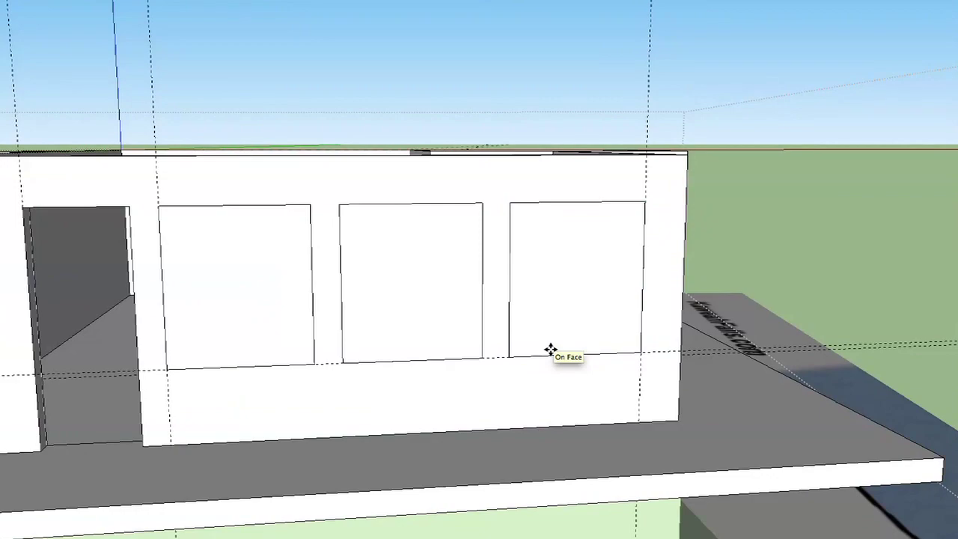
scroll(418, 37, down, 3)
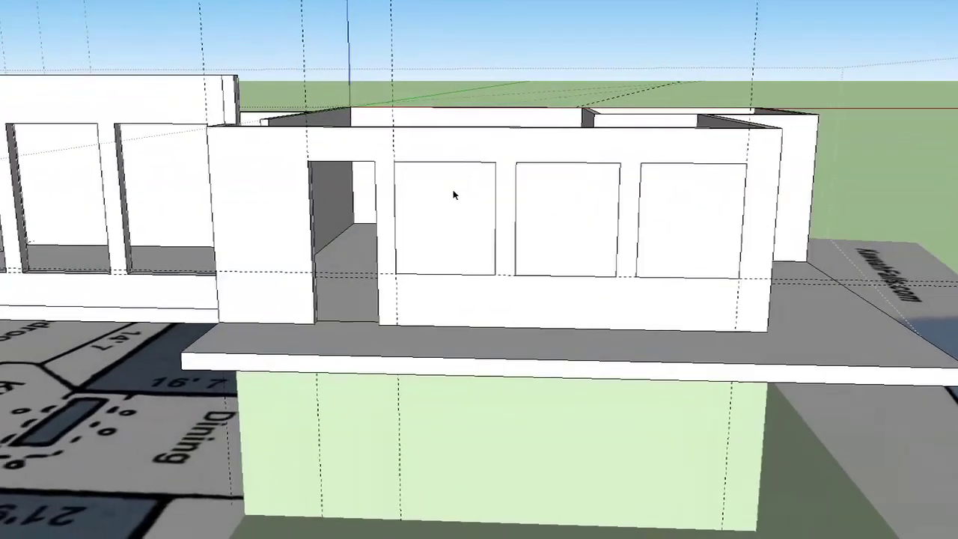
click(471, 195)
click(547, 214)
click(677, 231)
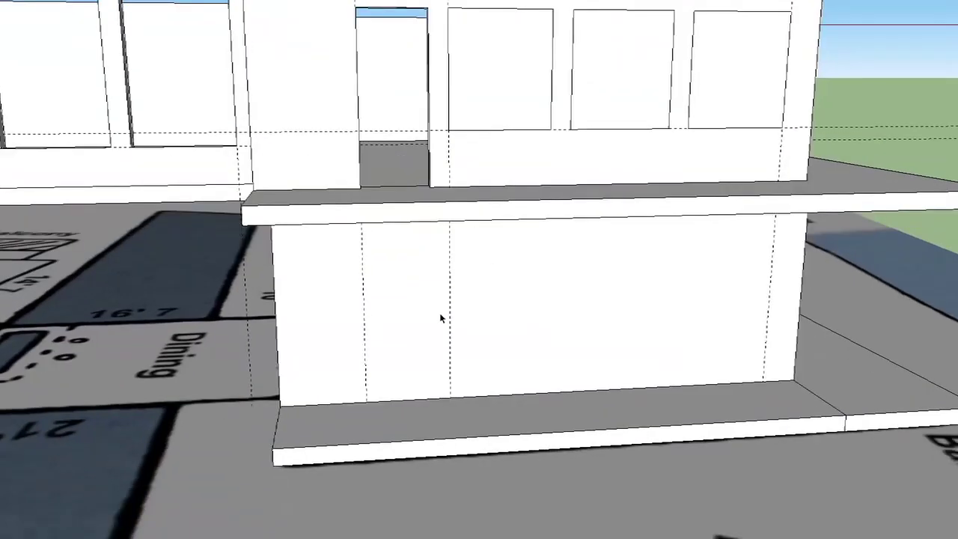
- Open the ground-floor wall below the balcony for editing and select its front face
click(441, 318)
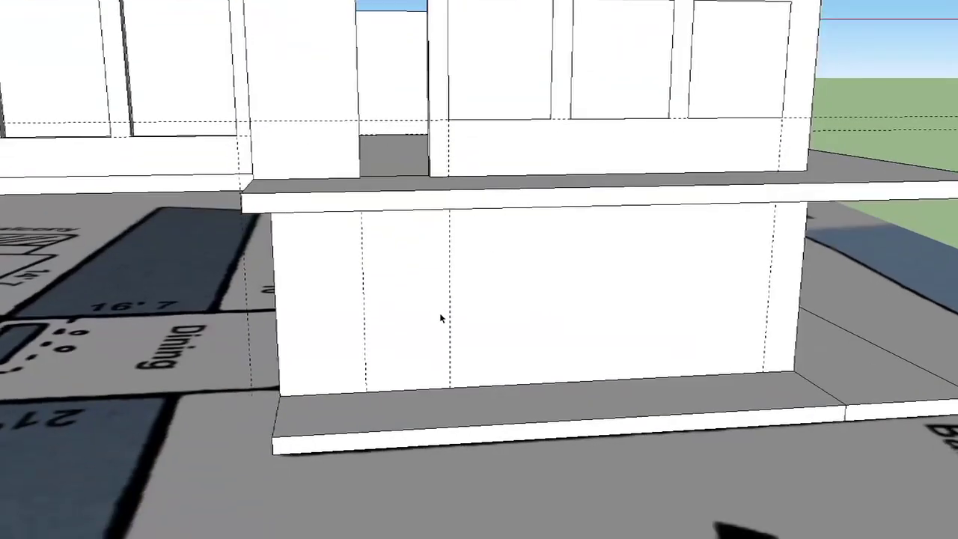
click(572, 317)
click(576, 318)
scroll(575, 318, down, 3)
middle_drag(576, 318, 580, 247)
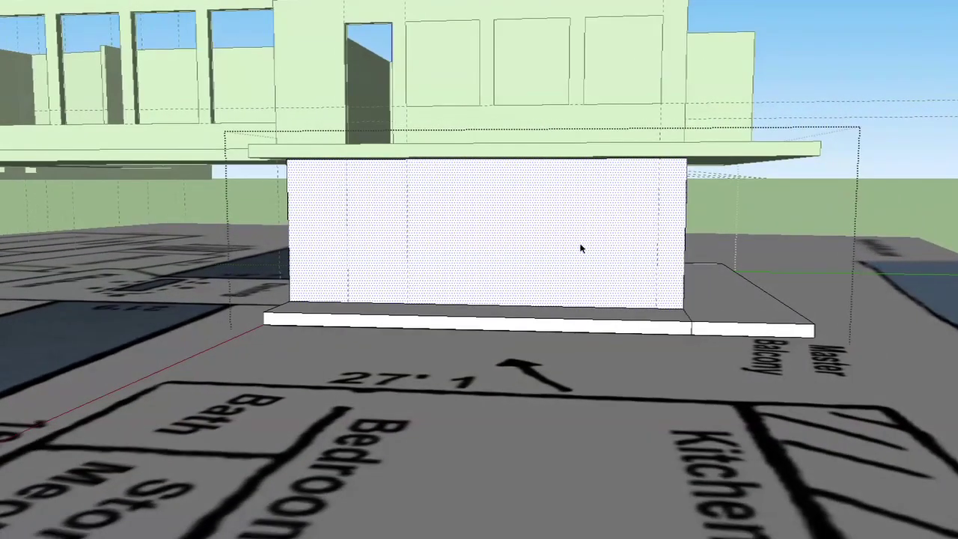
scroll(581, 248, up, 3)
scroll(498, 208, up, 2)
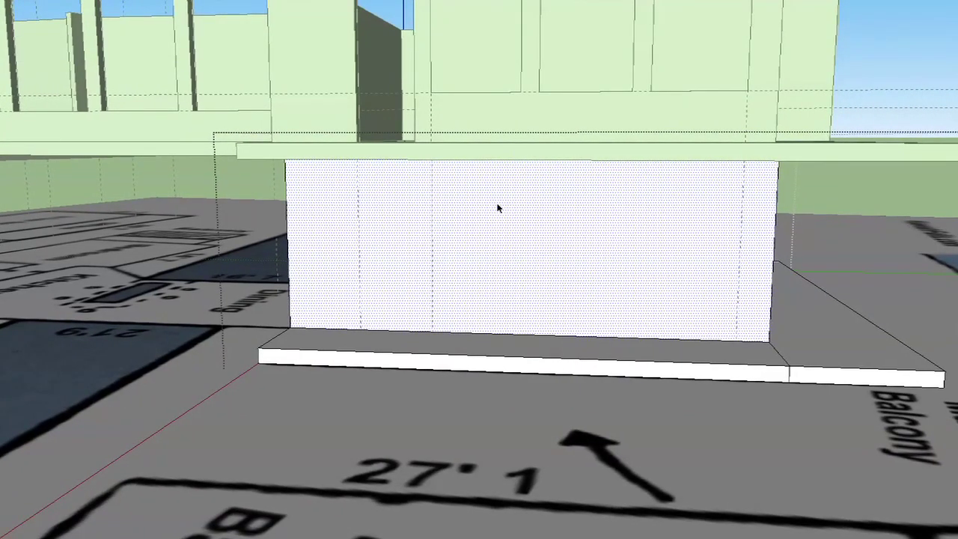
scroll(497, 208, down, 3)
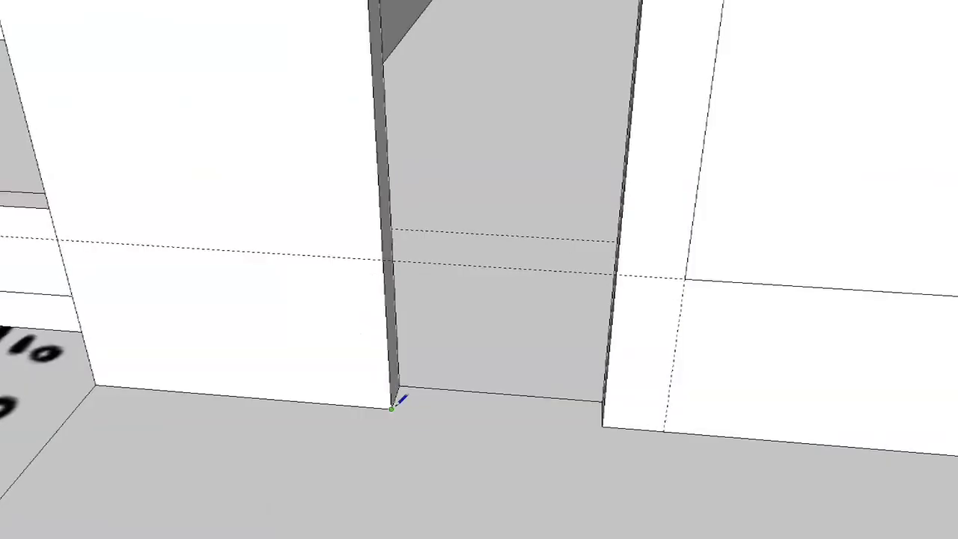
- Draw a line between the two lower corners of the balcony doorway to close the opening with a face
click(392, 408)
scroll(430, 414, up, 3)
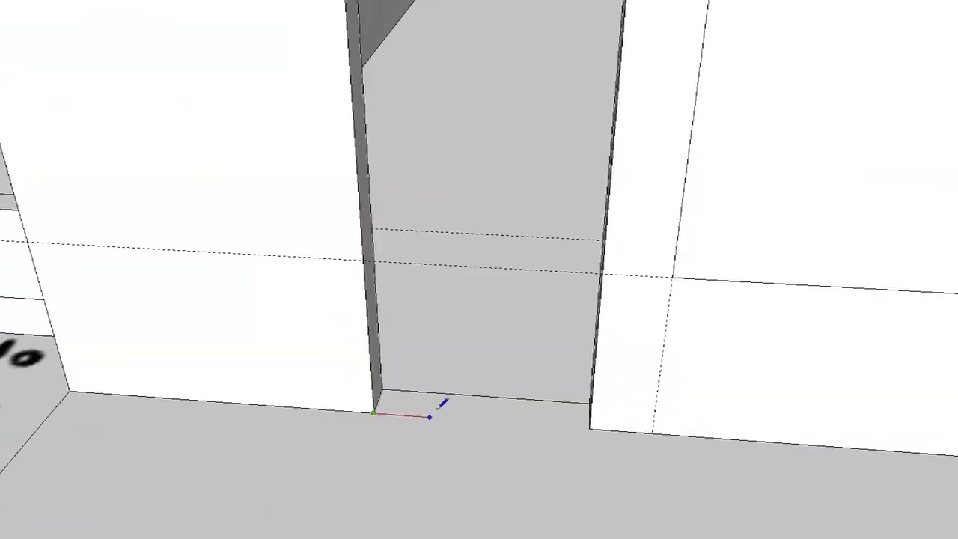
click(561, 426)
scroll(562, 424, down, 5)
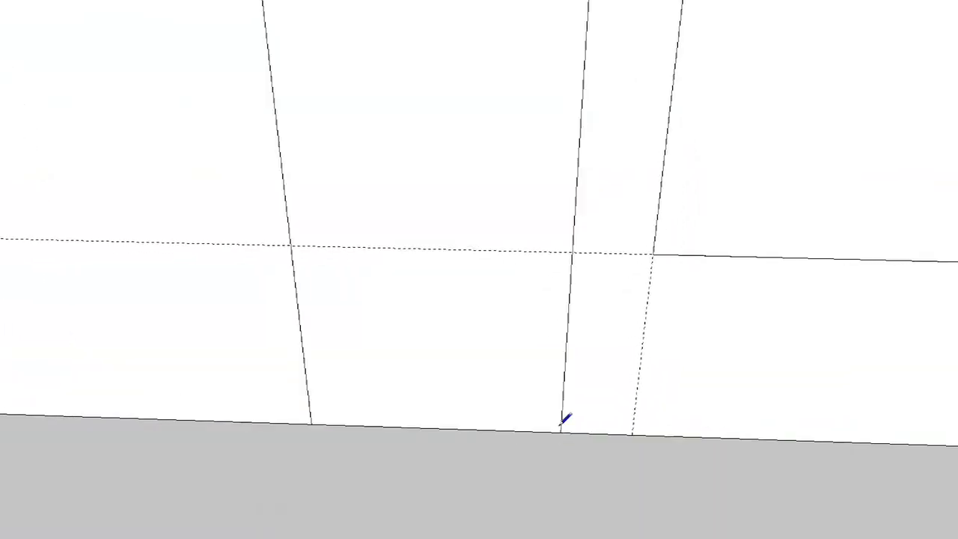
- Select the door face and the three window rectangles on the balcony wall together with their edges, and leave the wall's editing mode
key(space)
double_click(402, 297)
middle_drag(402, 298, 356, 220)
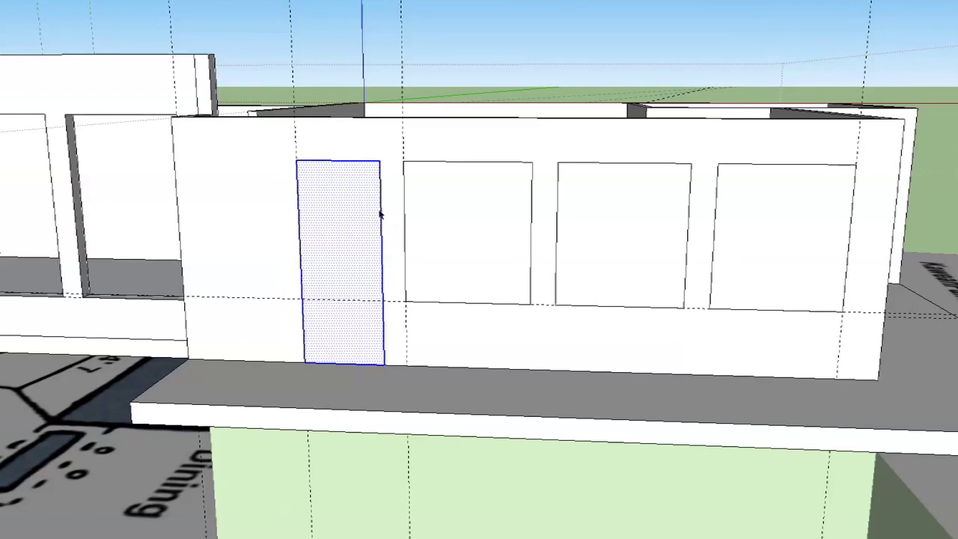
ctrl+click(445, 226)
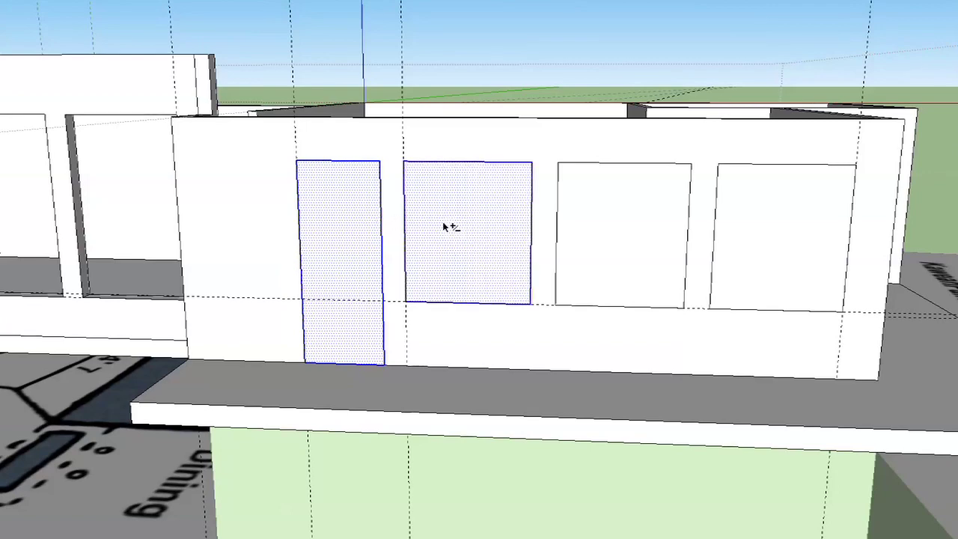
shift+click(640, 225)
shift+click(778, 223)
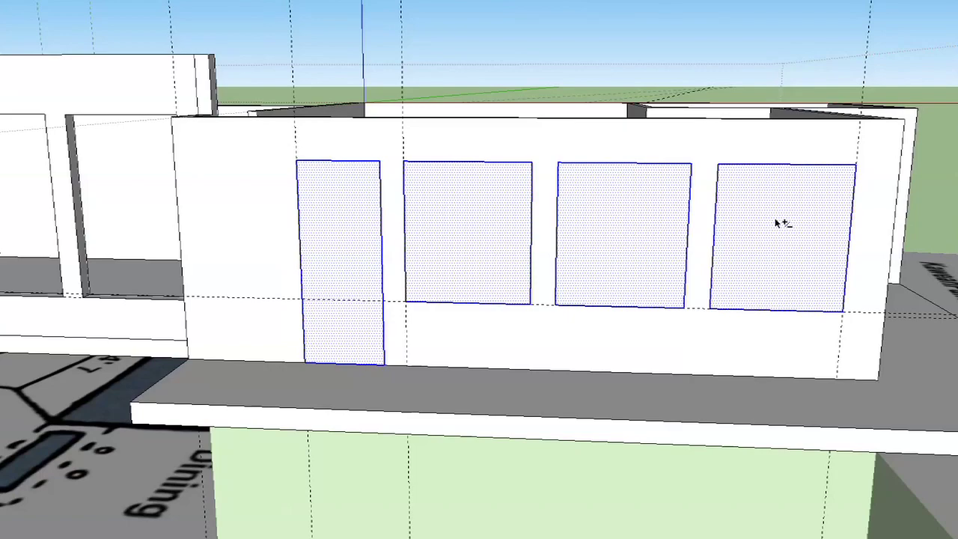
middle_drag(472, 210, 608, 187)
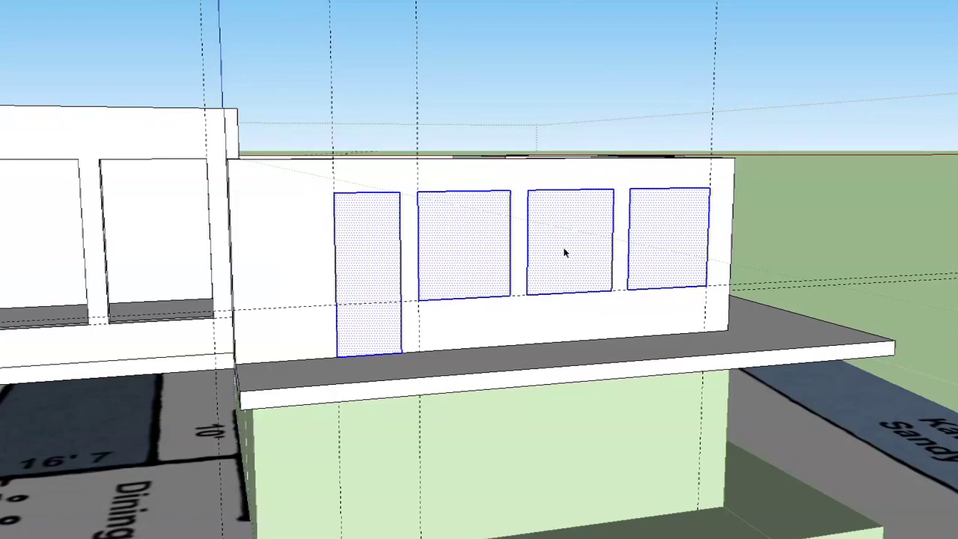
click(580, 62)
scroll(581, 62, down, 3)
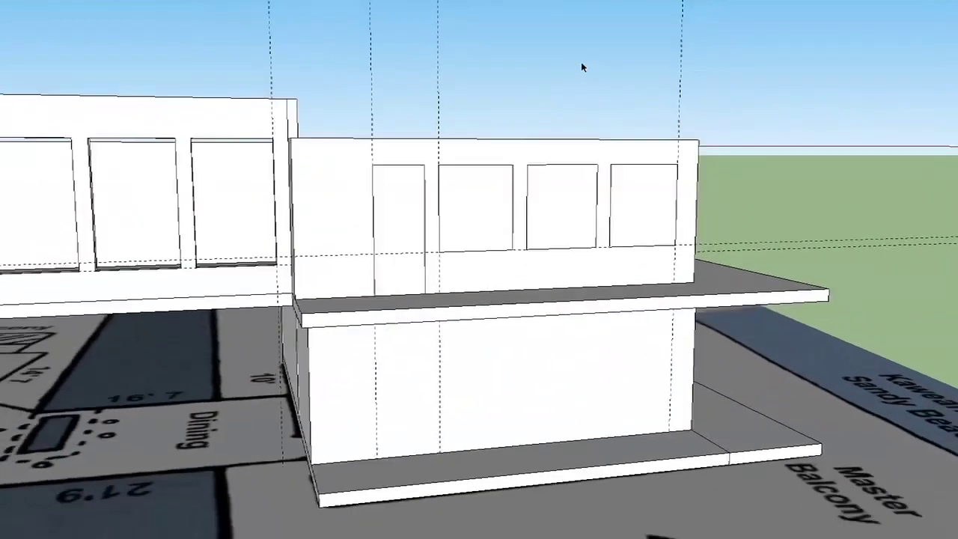
scroll(562, 282, up, 2)
middle_drag(561, 279, 555, 283)
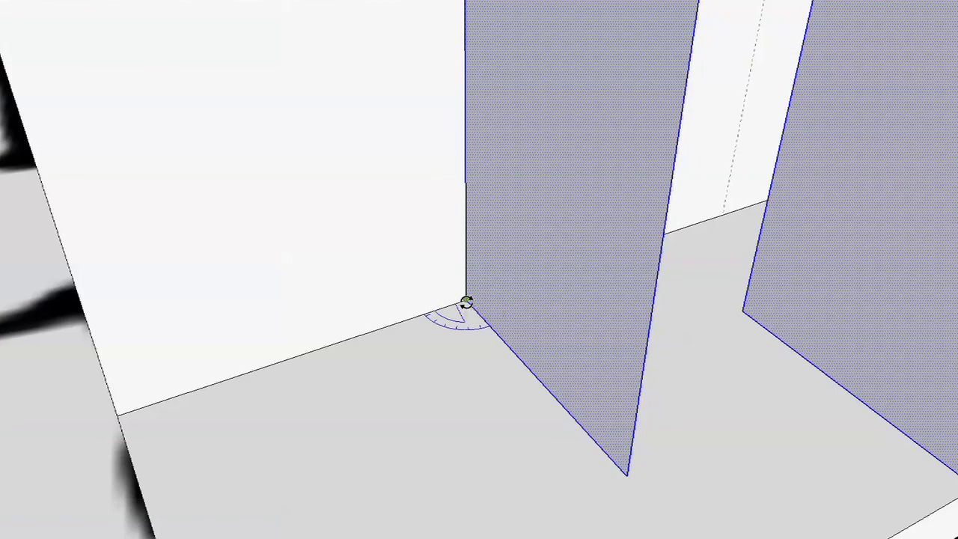
- Rotate the pasted door and window shapes about the door's lower corner so they lie flat on the ground-floor wall
scroll(469, 306, down, 8)
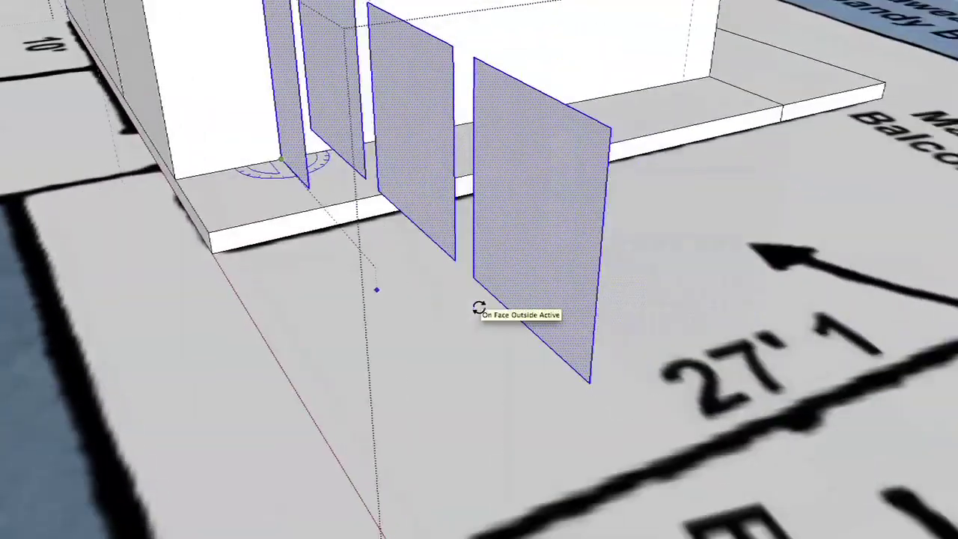
scroll(479, 307, up, 5)
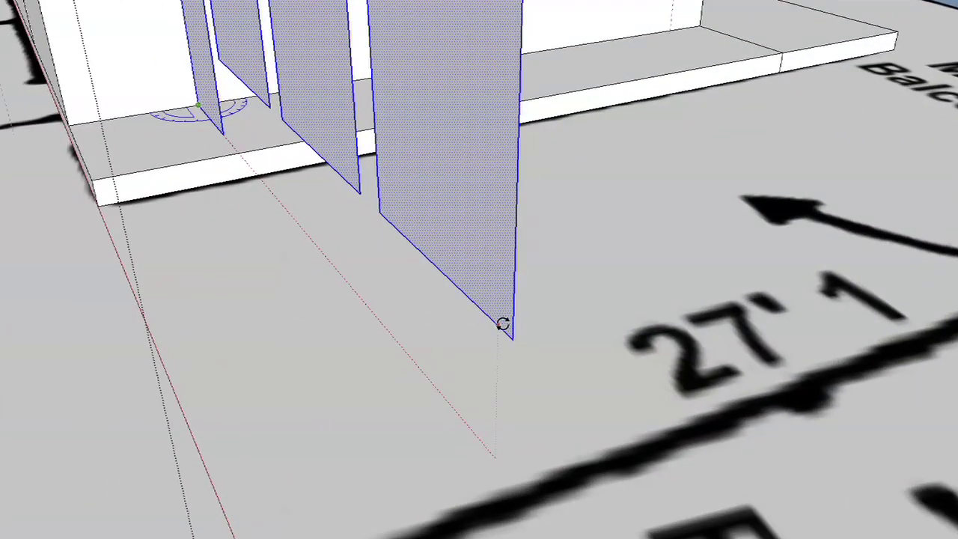
scroll(510, 342, down, 6)
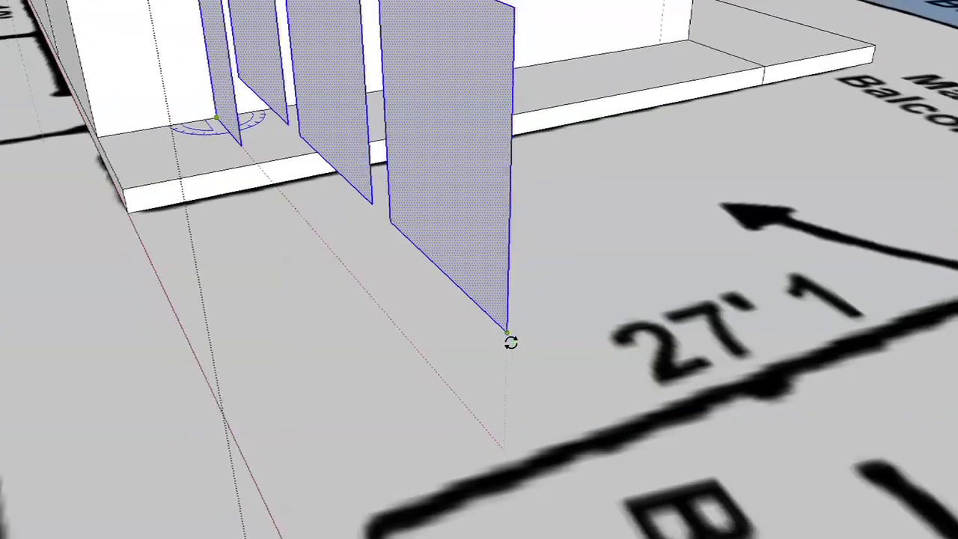
scroll(633, 179, up, 5)
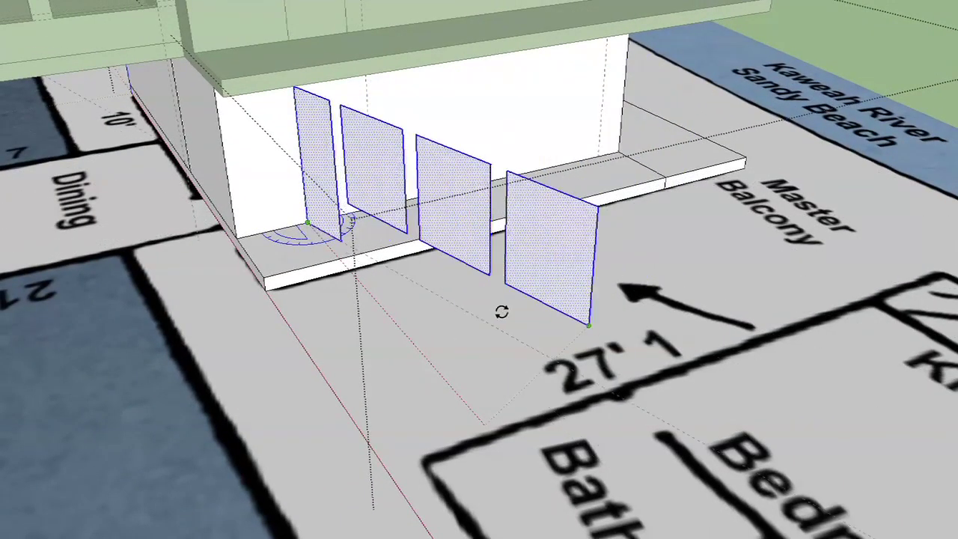
mouse_move(571, 249)
middle_down()
mouse_move(599, 178)
mouse_move(663, 199)
middle_up()
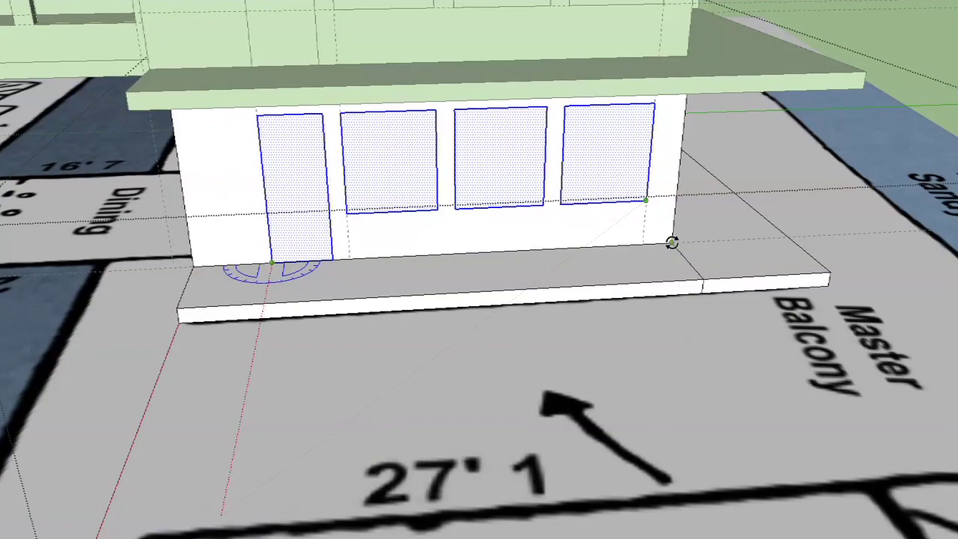
scroll(672, 243, up, 5)
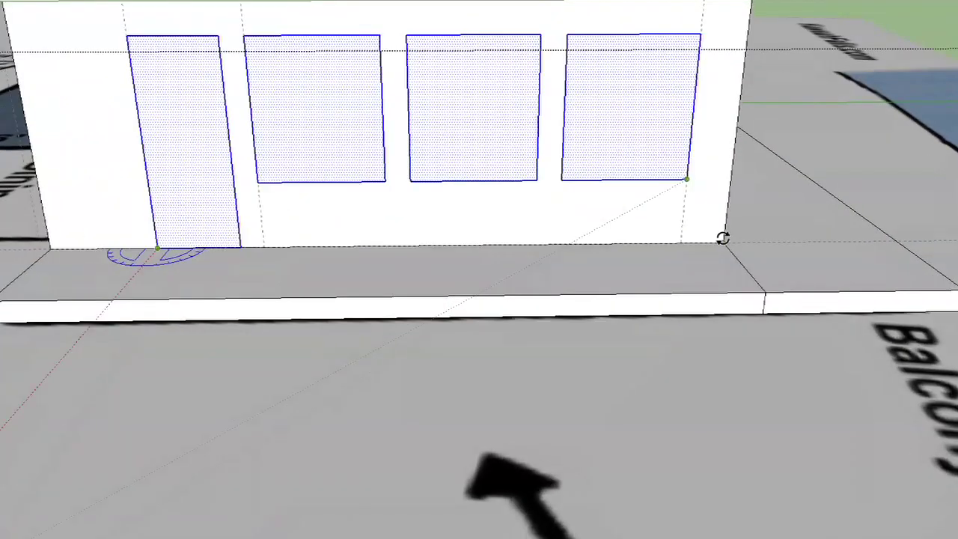
scroll(723, 239, down, 5)
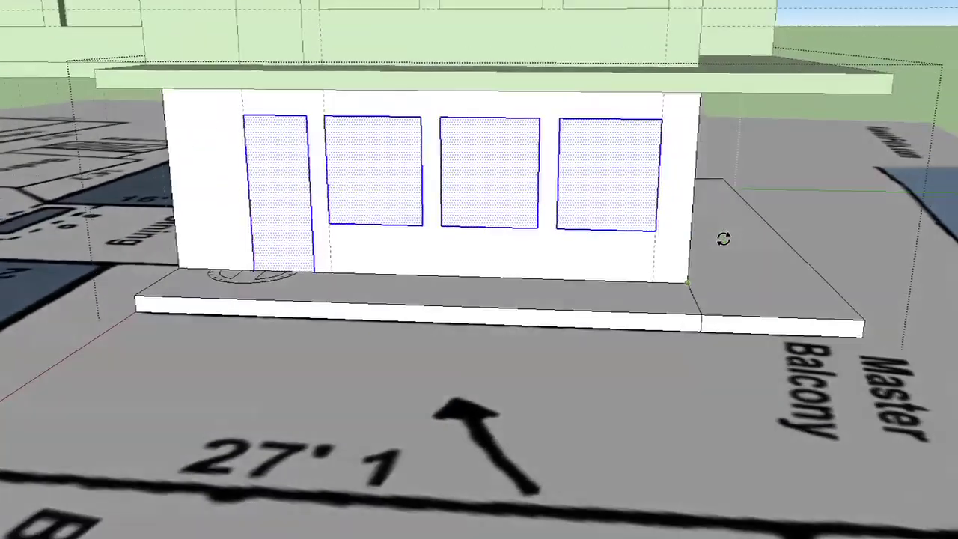
- Cut the door and window openings through the ground-floor wall with Push/Pull
scroll(723, 239, up, 3)
key(p)
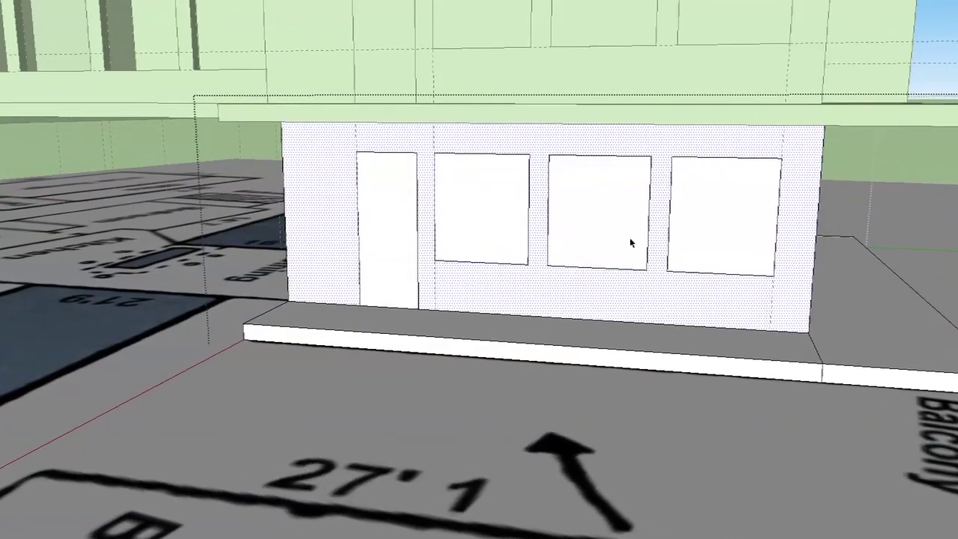